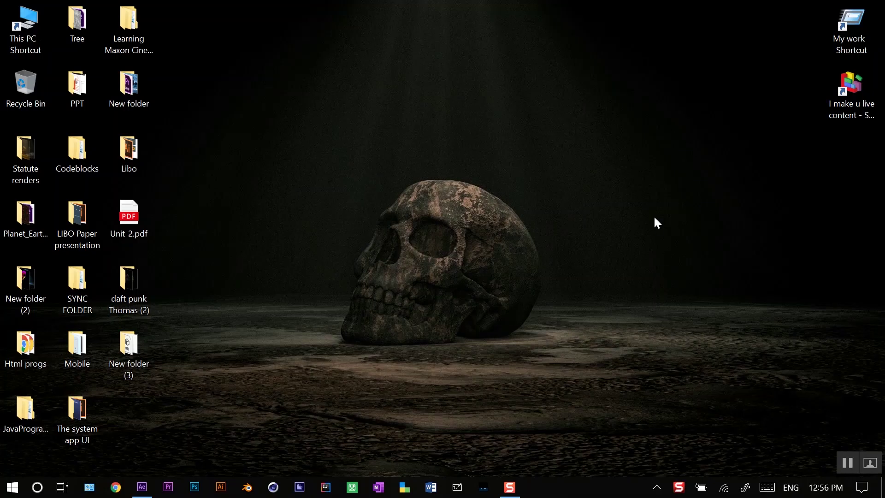
Restore After Effects and create Comp 1 with the default HDTV 1080 25 preset.
{"action": "left_click", "coordinate": [140, 491]}
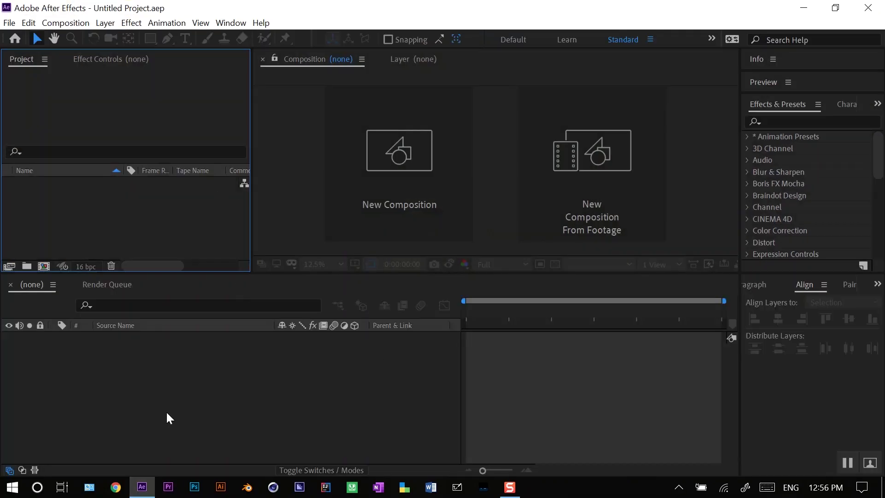
{"action": "left_click", "coordinate": [71, 24]}
{"action": "left_click", "coordinate": [65, 37]}
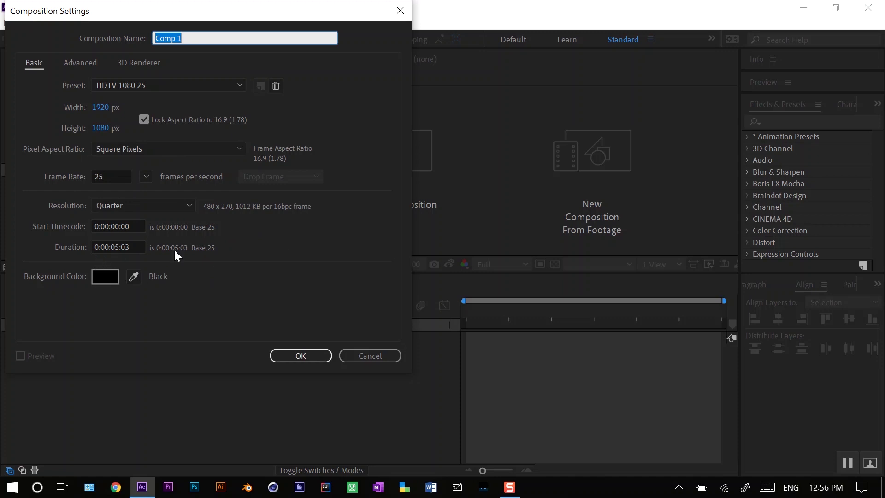
{"action": "left_click", "coordinate": [302, 358]}
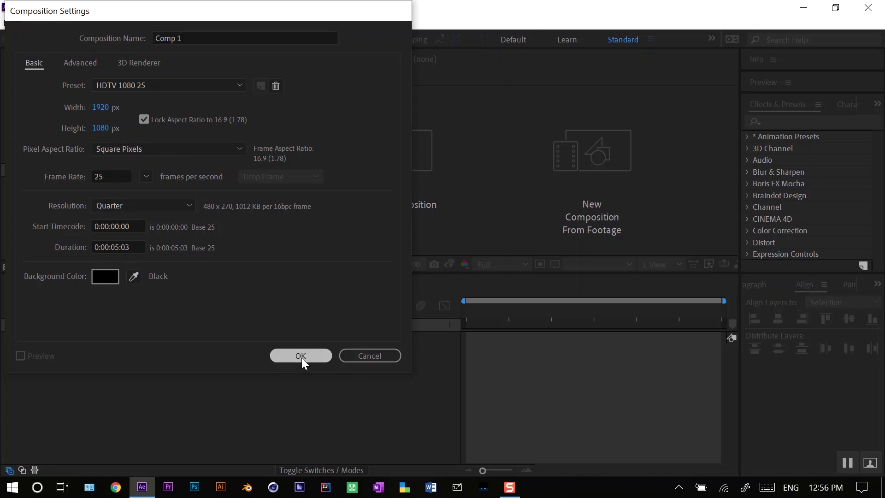
Add a comp-sized white solid layer named Holo.
{"action": "right_click", "coordinate": [149, 372]}
{"action": "mouse_move", "coordinate": [198, 238]}
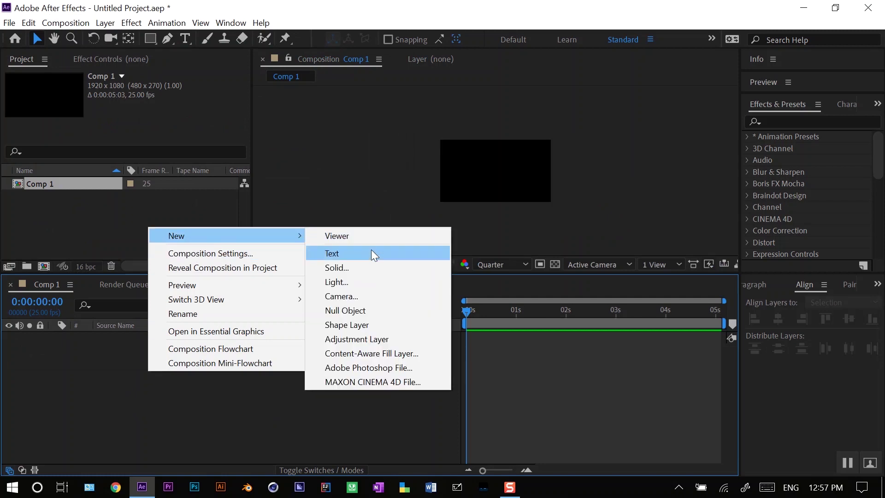
{"action": "left_click", "coordinate": [342, 268]}
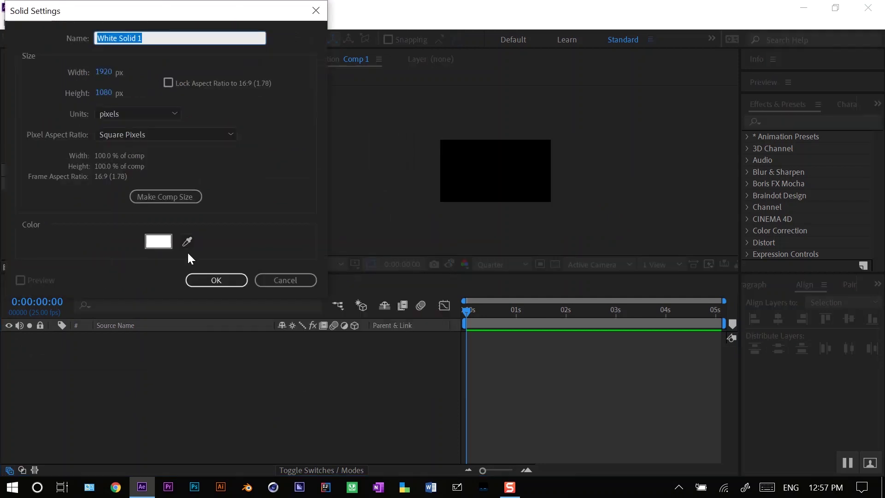
{"action": "type", "text": "Holo"}
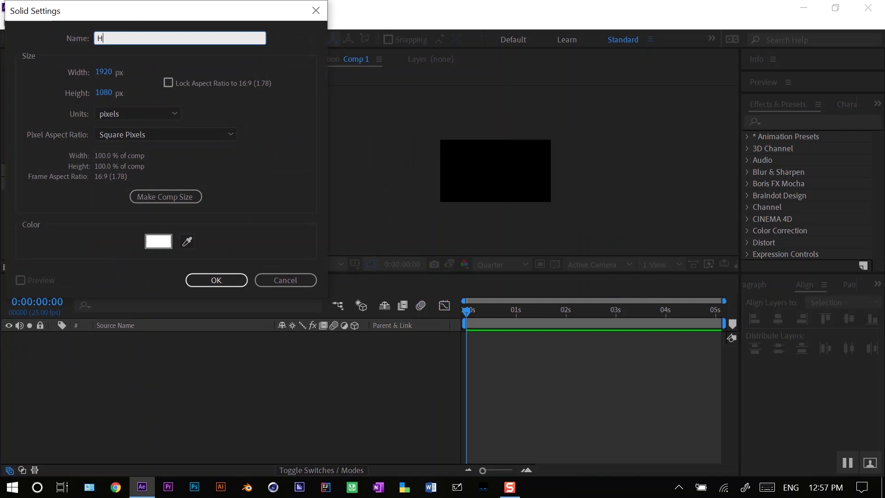
{"action": "left_click", "coordinate": [169, 197]}
{"action": "left_click", "coordinate": [215, 281]}
Search Effects & Presets for Stardust and apply it to the Holo layer.
{"action": "scroll", "coordinate": [521, 175], "scroll_direction": "up", "scroll_amount": 1}
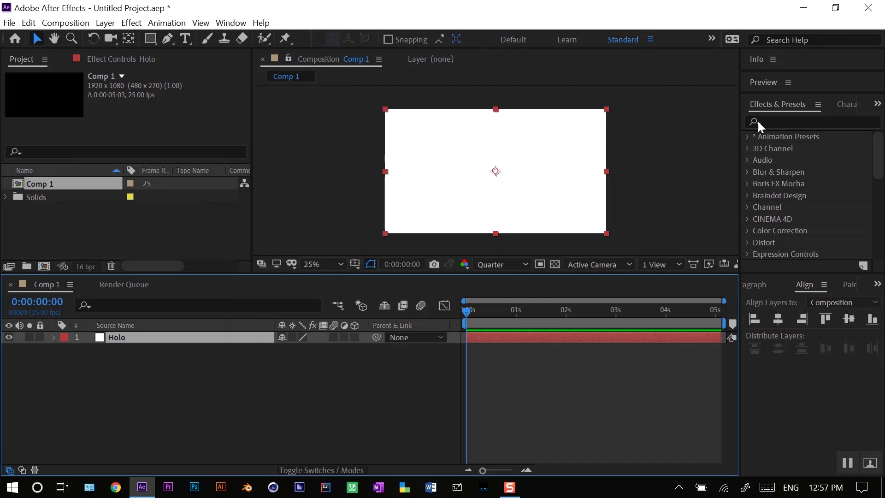
{"action": "left_click", "coordinate": [796, 122]}
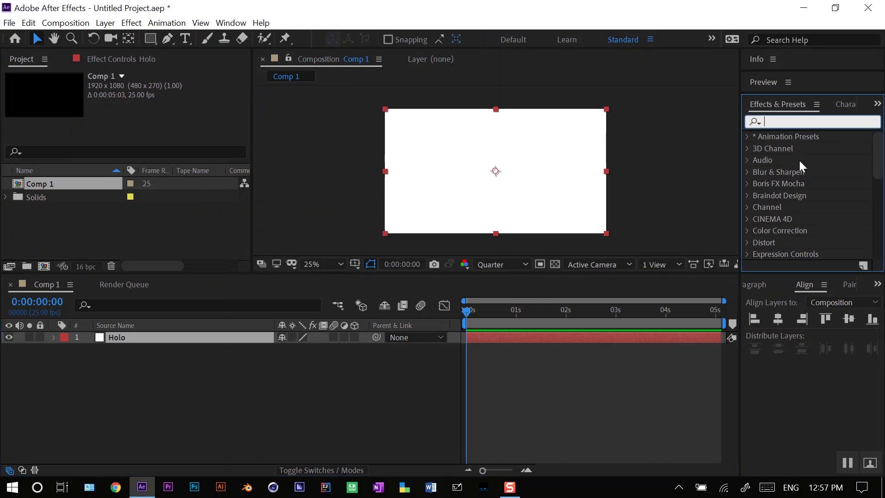
{"action": "type", "text": "star"}
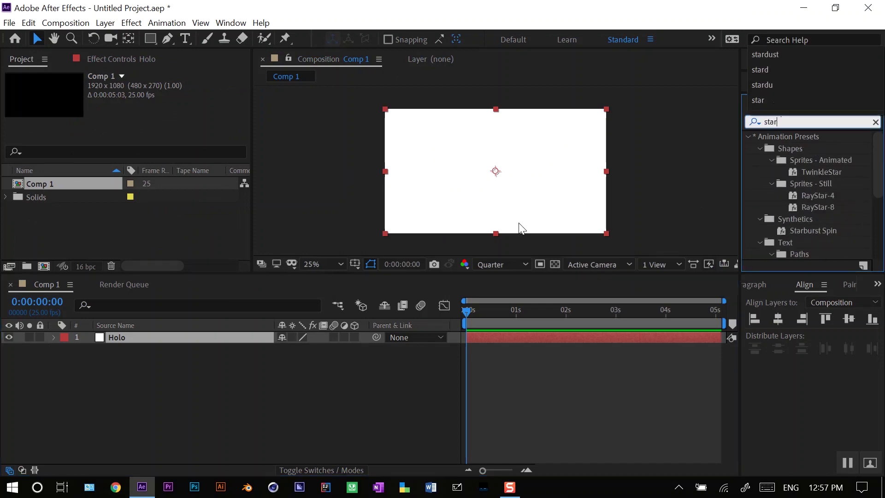
{"action": "type", "text": "d"}
{"action": "left_click_drag", "start_coordinate": [800, 153], "coordinate": [169, 339]}
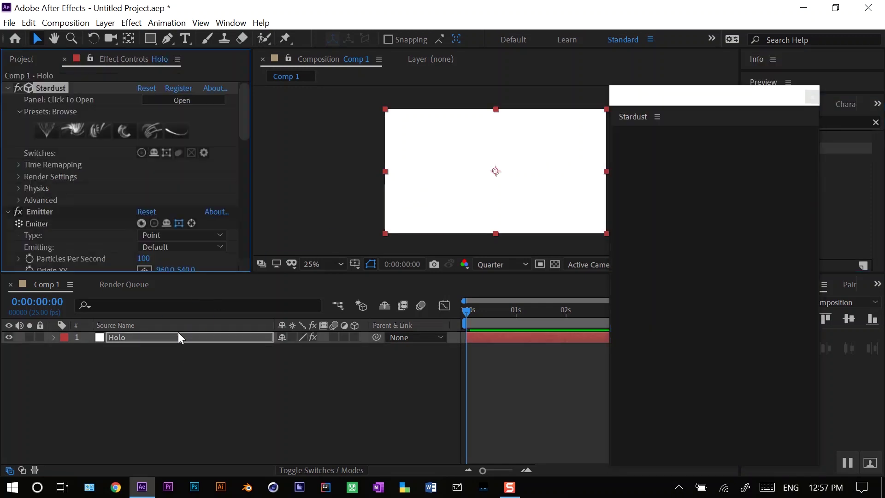
{"action": "left_click_drag", "start_coordinate": [763, 105], "coordinate": [767, 75]}
Add a new Camera 1 layer to the composition.
{"action": "right_click", "coordinate": [213, 368]}
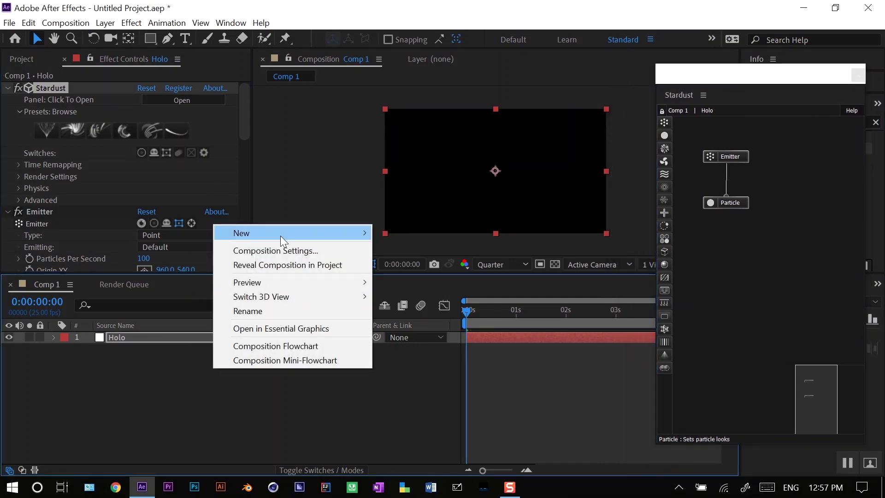
{"action": "mouse_move", "coordinate": [281, 235]}
{"action": "left_click", "coordinate": [434, 294]}
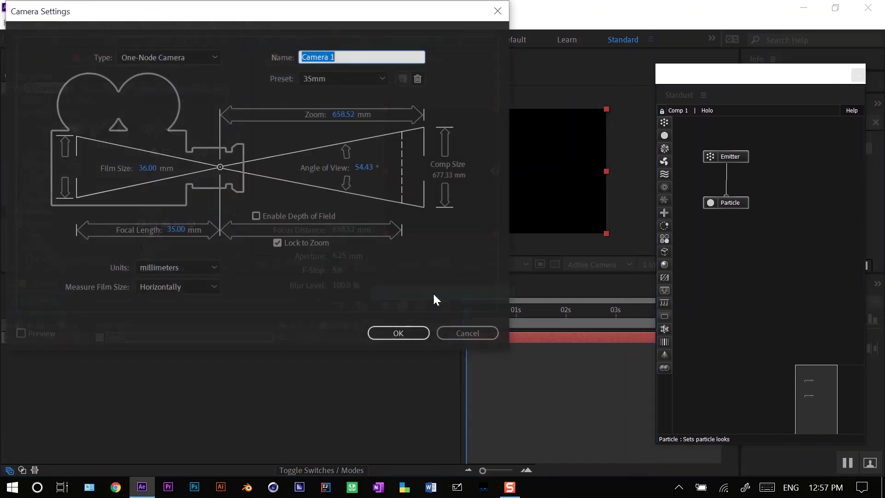
{"action": "left_click", "coordinate": [416, 333]}
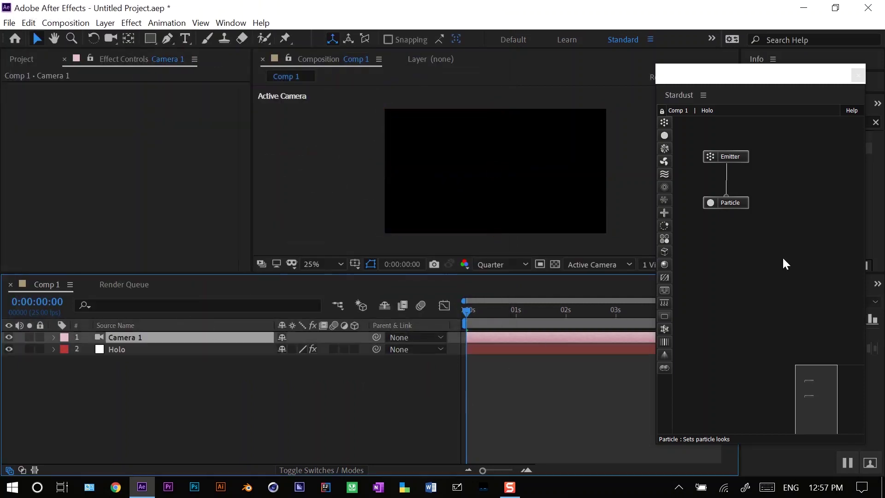
Select Holo, scrub forward, set viewer resolution to Full and show the Emitter settings.
{"action": "left_click", "coordinate": [724, 78]}
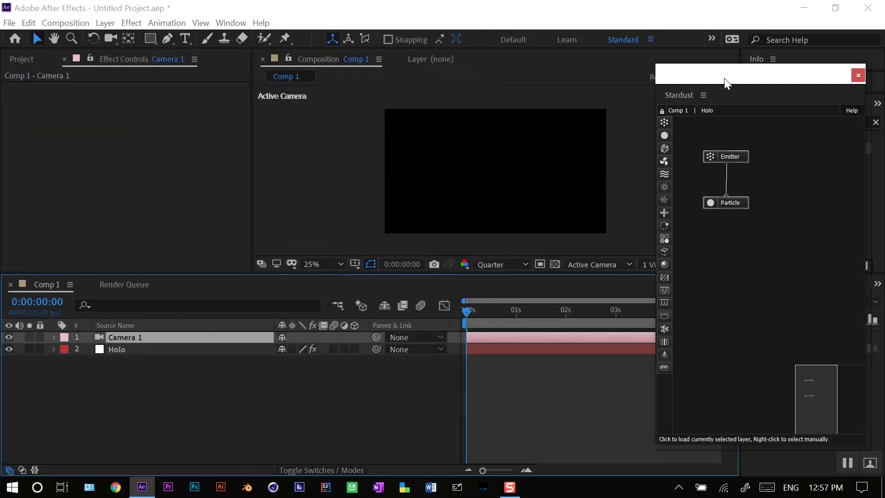
{"action": "left_click", "coordinate": [123, 350]}
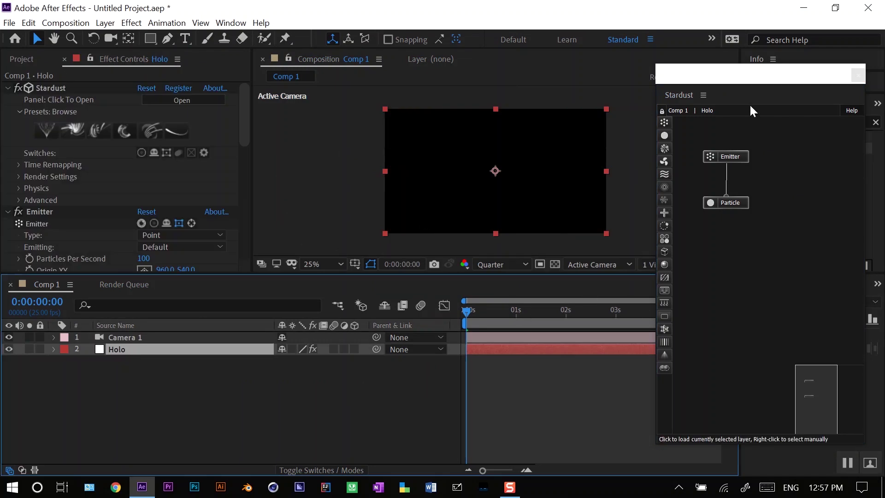
{"action": "left_click_drag", "start_coordinate": [746, 76], "coordinate": [760, 67]}
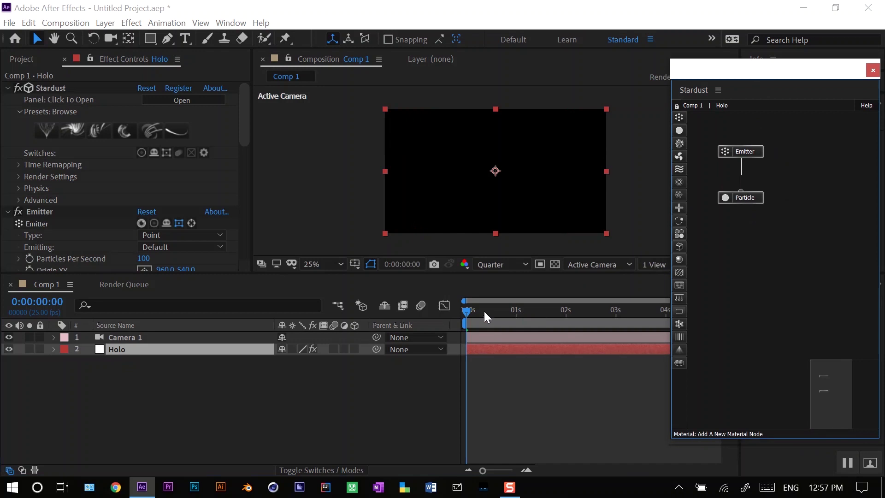
{"action": "left_click_drag", "start_coordinate": [466, 312], "coordinate": [565, 312]}
{"action": "left_click", "coordinate": [519, 266]}
{"action": "left_click", "coordinate": [496, 297]}
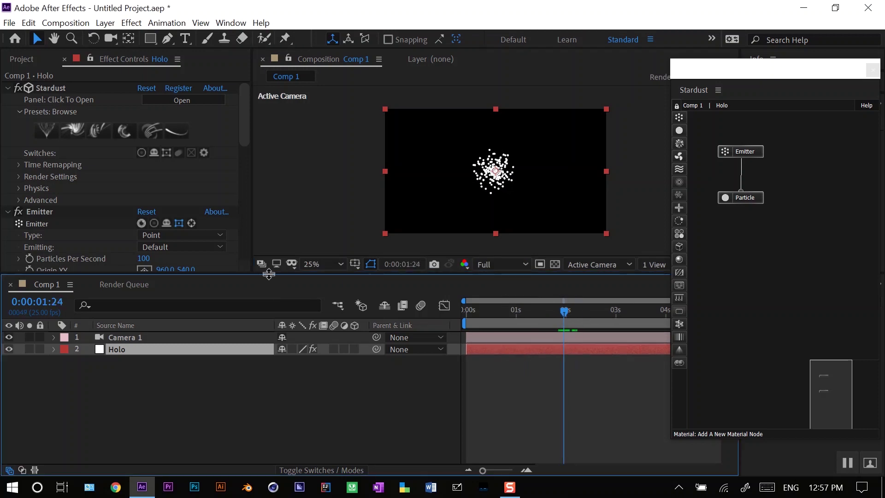
{"action": "left_click_drag", "start_coordinate": [270, 274], "coordinate": [268, 299]}
{"action": "left_click", "coordinate": [747, 153]}
Set the Stardust Emitter Type to Object.
{"action": "scroll", "coordinate": [117, 208], "scroll_direction": "down", "scroll_amount": 1}
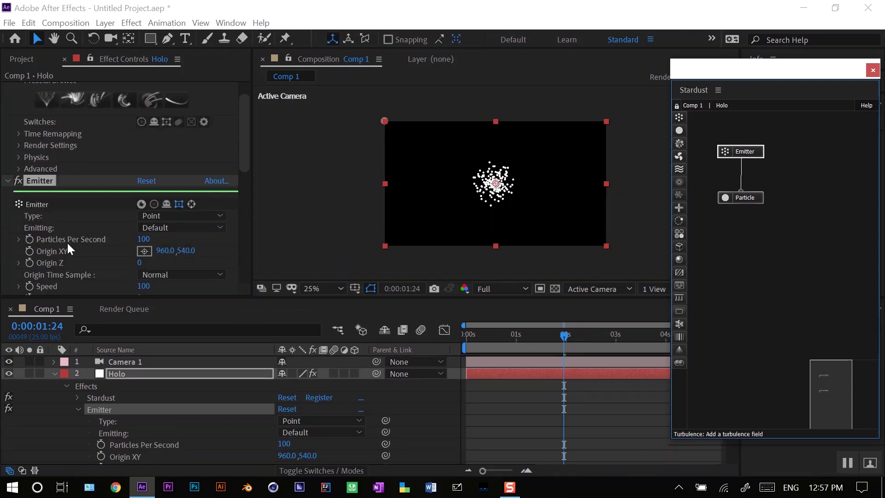
{"action": "left_click", "coordinate": [206, 216]}
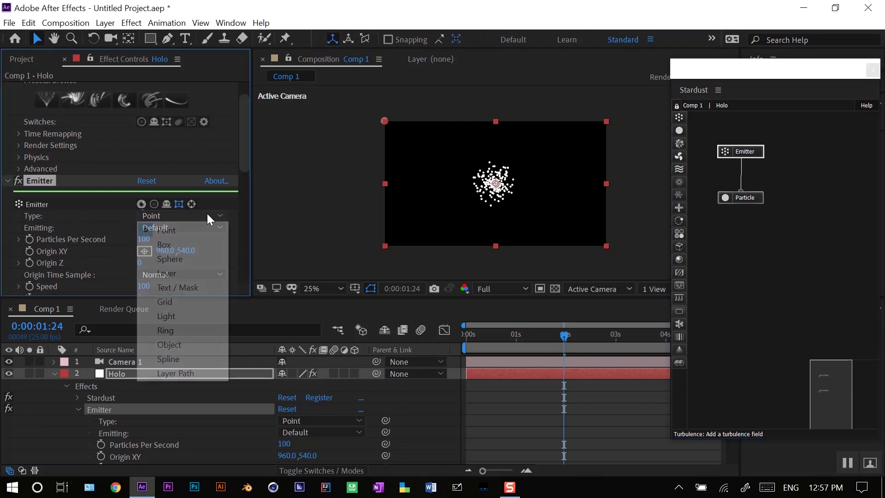
{"action": "left_click", "coordinate": [164, 346]}
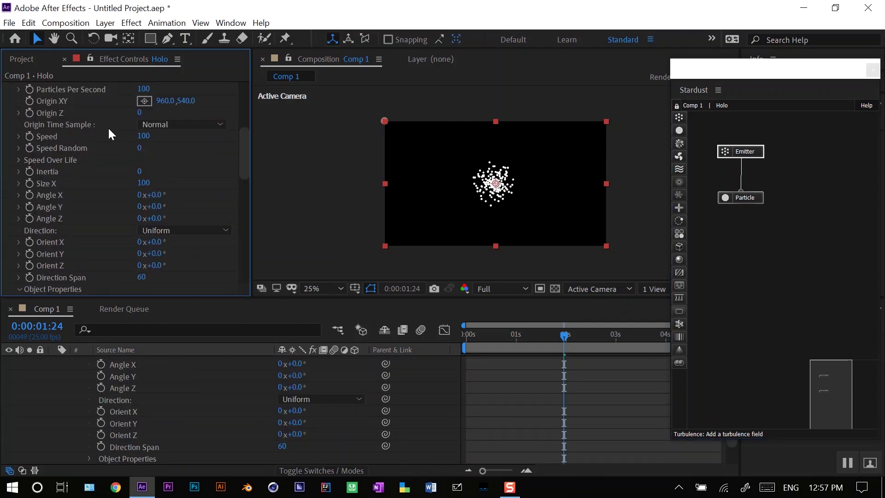
Load daft punk Thomas.obj as the emitter's object model.
{"action": "scroll", "coordinate": [97, 134], "scroll_direction": "down", "scroll_amount": 5}
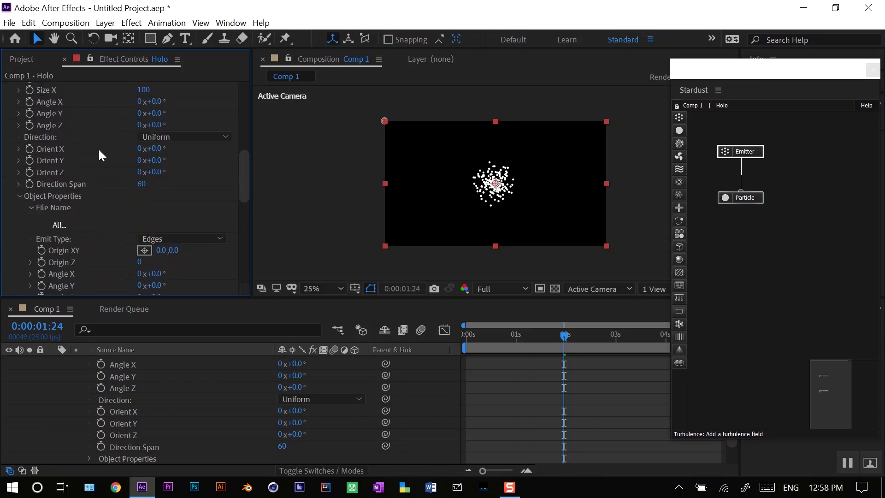
{"action": "left_click", "coordinate": [61, 224]}
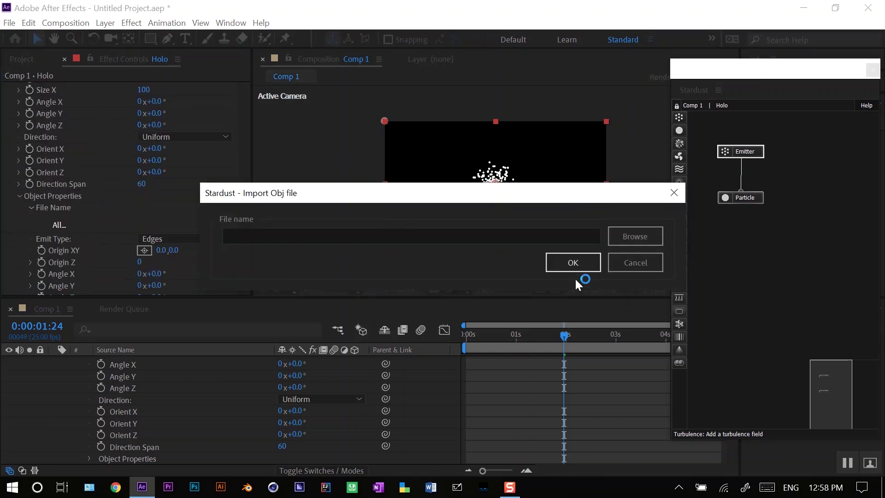
{"action": "left_click", "coordinate": [638, 236]}
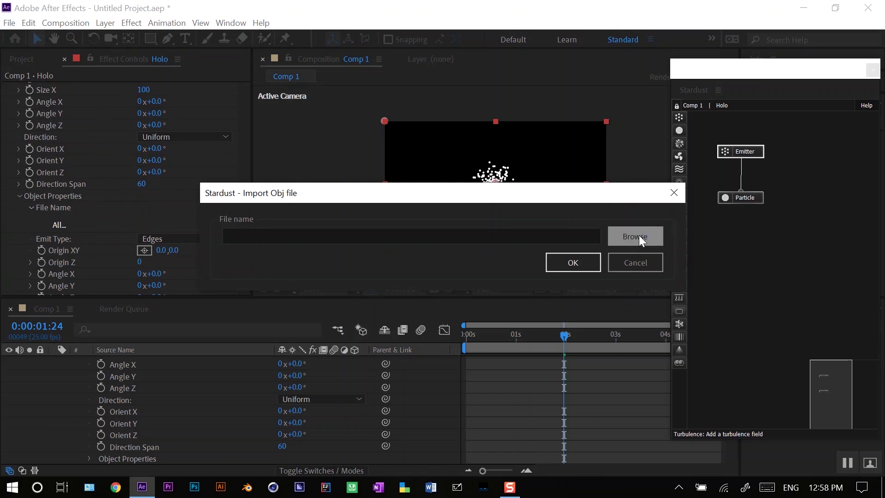
{"action": "left_click", "coordinate": [639, 236]}
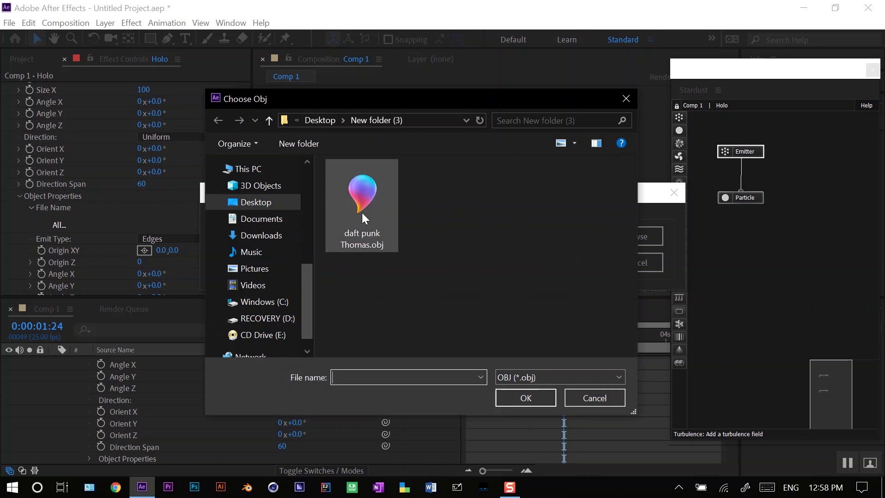
{"action": "left_click", "coordinate": [358, 199]}
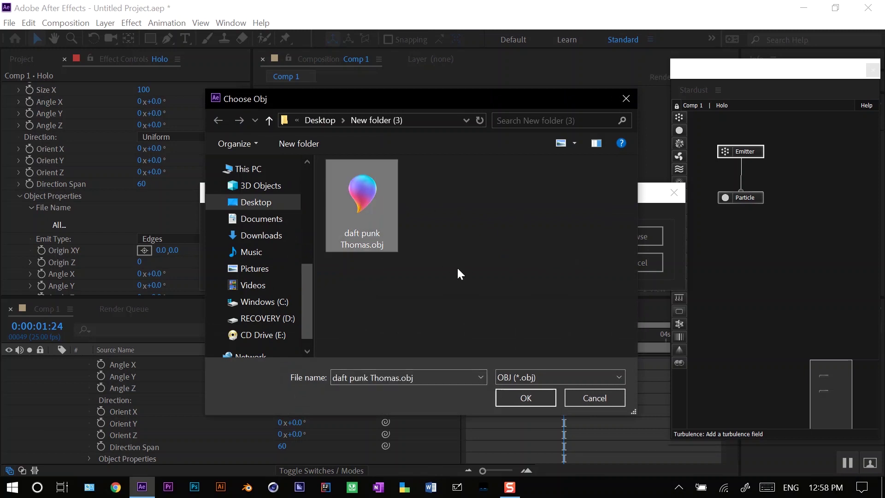
{"action": "left_click", "coordinate": [521, 400]}
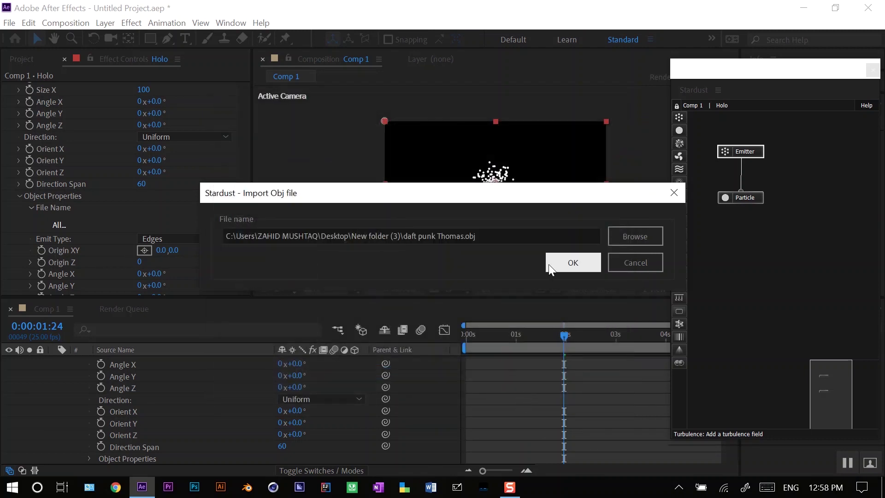
{"action": "left_click", "coordinate": [560, 261]}
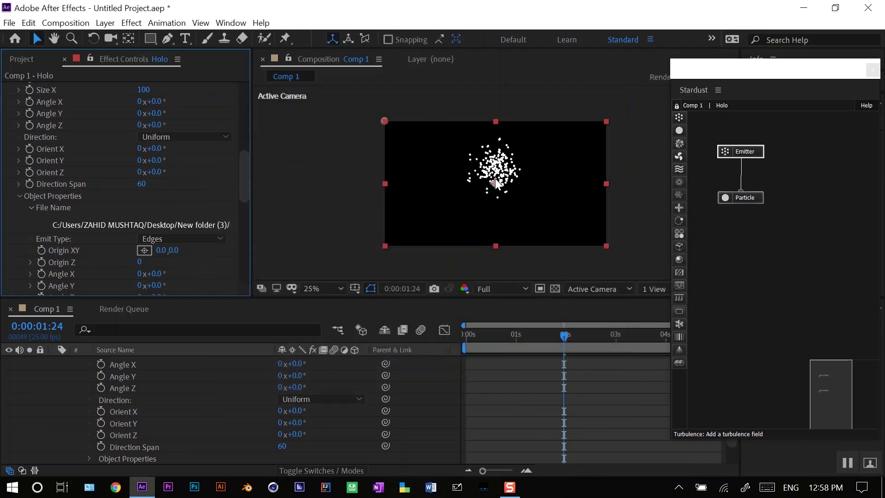
Enable Center under Object Properties and check the particles at frame 1:17.
{"action": "scroll", "coordinate": [215, 189], "scroll_direction": "down", "scroll_amount": 3}
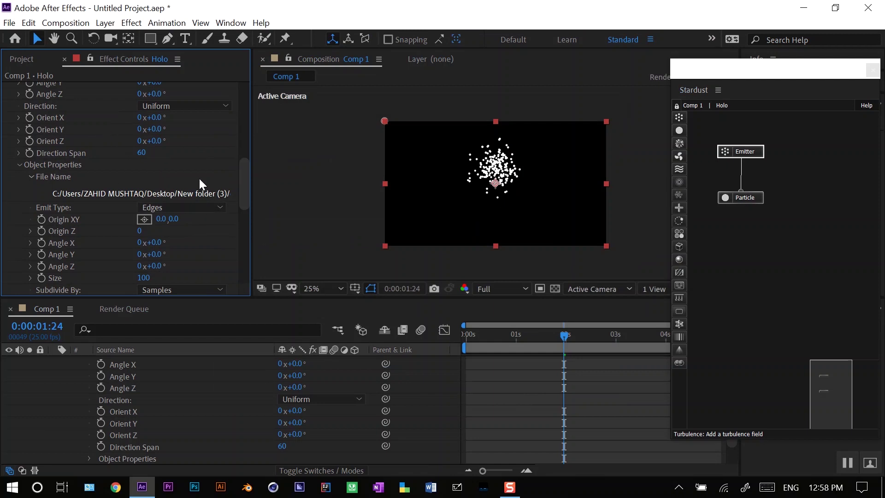
{"action": "scroll", "coordinate": [188, 175], "scroll_direction": "down", "scroll_amount": 4}
{"action": "scroll", "coordinate": [187, 171], "scroll_direction": "down", "scroll_amount": 4}
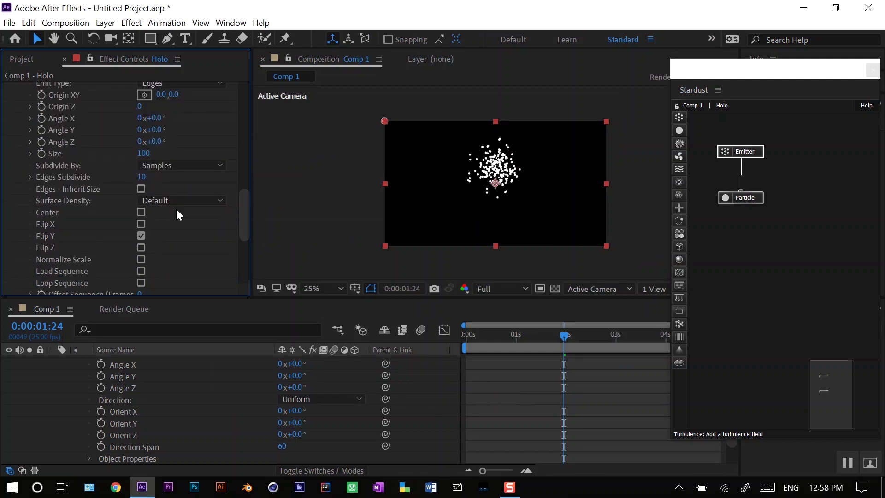
{"action": "left_click", "coordinate": [141, 213]}
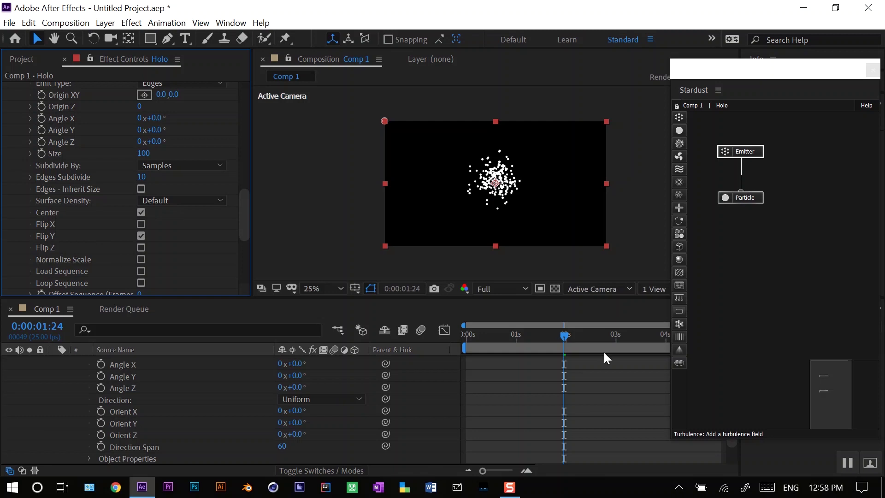
{"action": "mouse_move", "coordinate": [564, 339]}
{"action": "left_mouse_down"}
{"action": "mouse_move", "coordinate": [571, 336]}
{"action": "mouse_move", "coordinate": [552, 333]}
{"action": "left_mouse_up"}
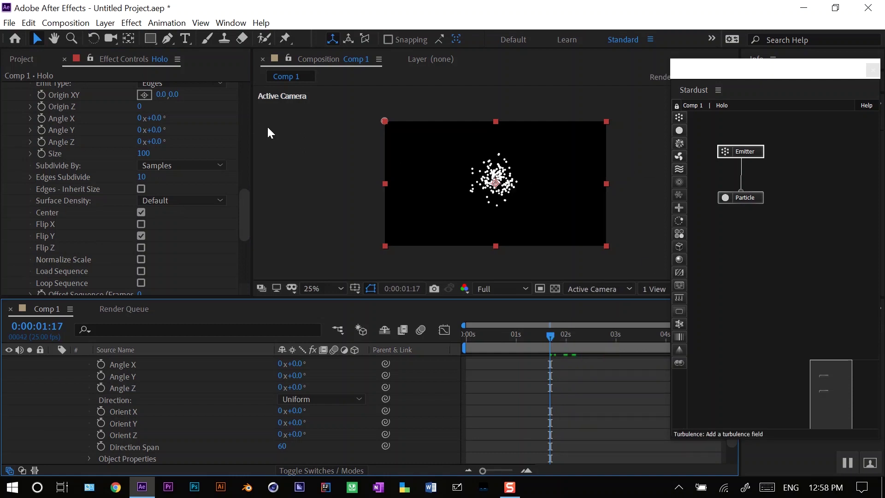
Set the emitter Speed to 0 and scrub to preview the tight cluster.
{"action": "scroll", "coordinate": [199, 175], "scroll_direction": "up", "scroll_amount": 15}
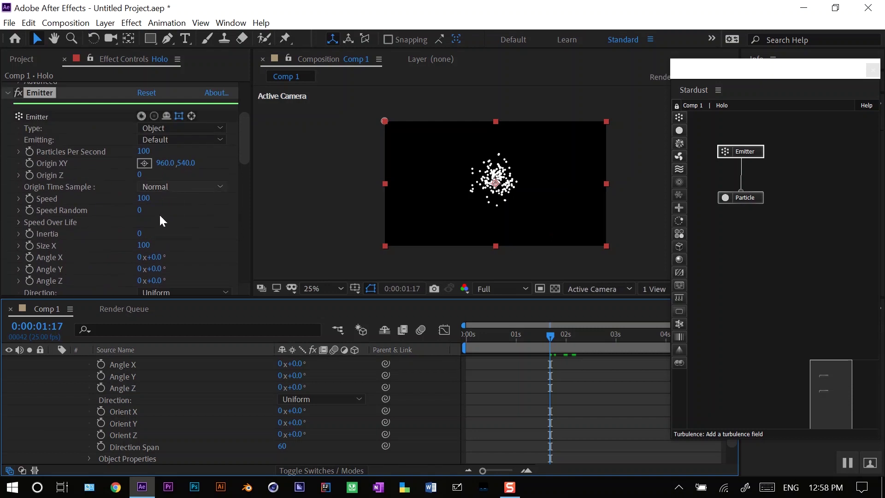
{"action": "left_click", "coordinate": [143, 198]}
{"action": "type", "text": "0"}
{"action": "left_click", "coordinate": [225, 205]}
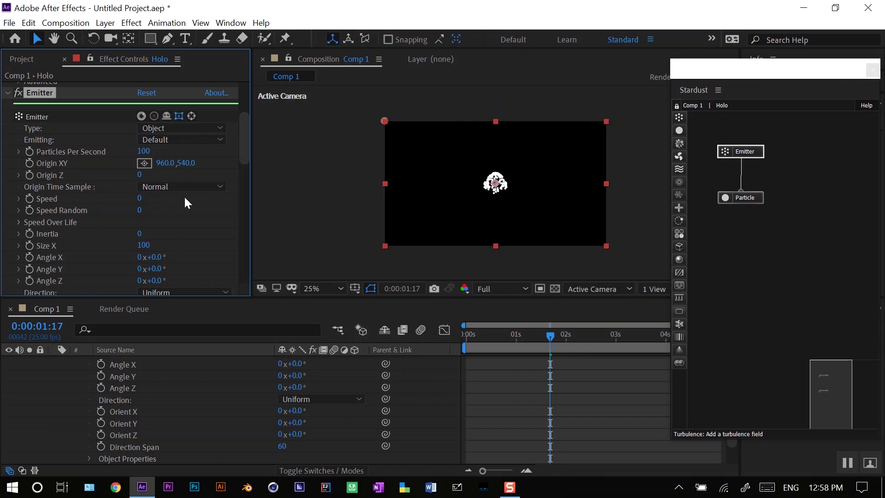
{"action": "mouse_move", "coordinate": [550, 335]}
{"action": "left_mouse_down"}
{"action": "mouse_move", "coordinate": [562, 336]}
{"action": "mouse_move", "coordinate": [522, 339]}
{"action": "mouse_move", "coordinate": [546, 336]}
{"action": "left_mouse_up"}
Change the Particle node's Life (Seconds) from 2 to 0.5 and scrub to preview.
{"action": "left_click", "coordinate": [756, 194]}
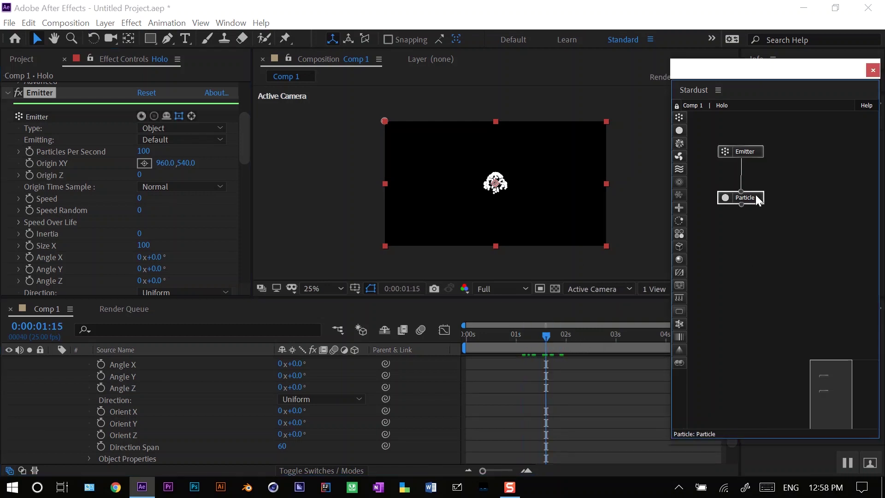
{"action": "scroll", "coordinate": [215, 185], "scroll_direction": "down", "scroll_amount": 3}
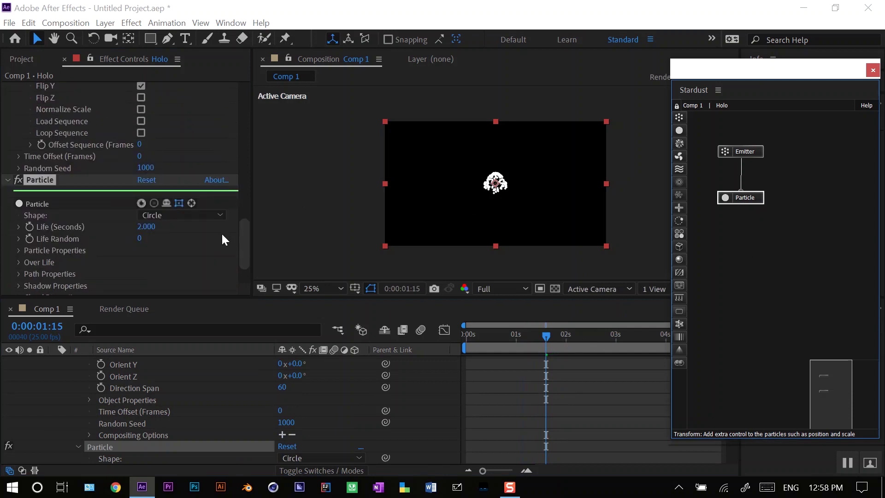
{"action": "scroll", "coordinate": [221, 232], "scroll_direction": "down", "scroll_amount": 1}
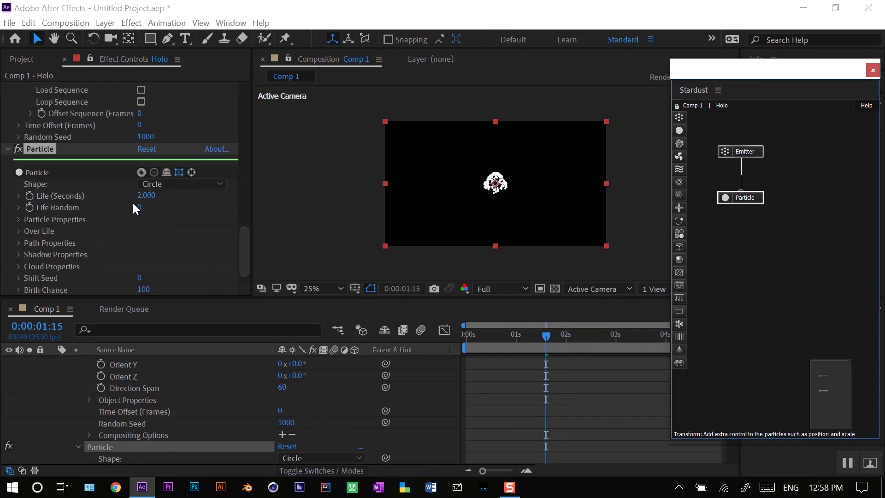
{"action": "left_click", "coordinate": [145, 202]}
{"action": "left_click_drag", "start_coordinate": [545, 337], "coordinate": [536, 364]}
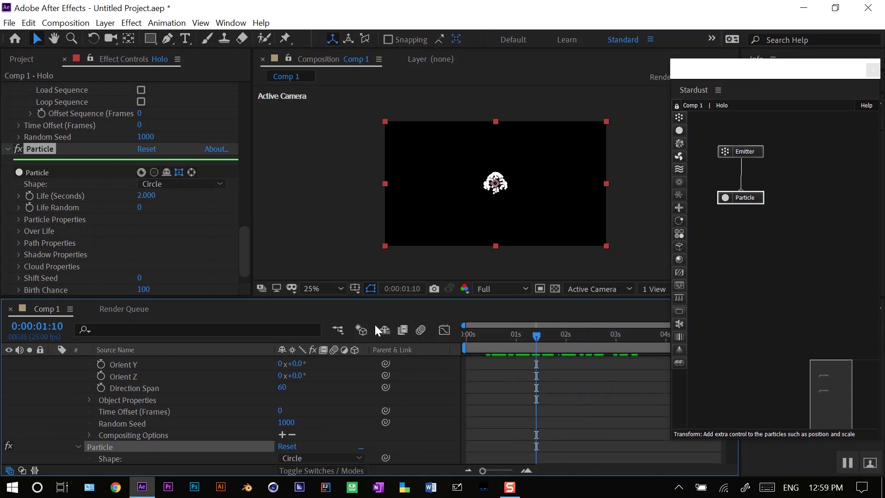
{"action": "left_click", "coordinate": [145, 195]}
{"action": "type", "text": ".5"}
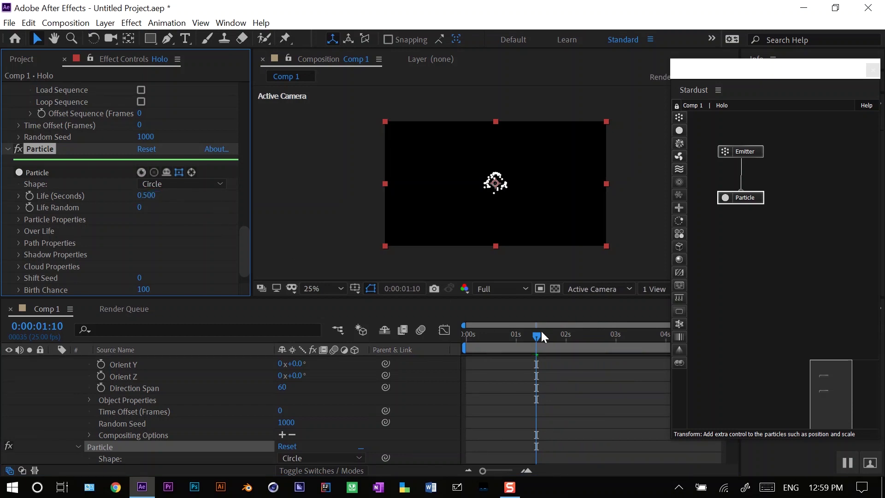
{"action": "left_click_drag", "start_coordinate": [538, 340], "coordinate": [518, 341]}
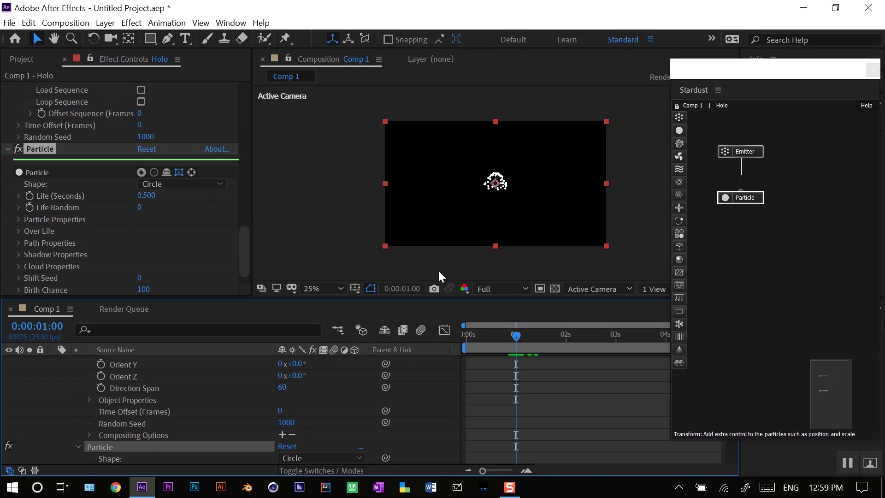
Set the object emitter Size to 300 and Particles Per Second to 1770.
{"action": "left_click", "coordinate": [746, 155]}
{"action": "scroll", "coordinate": [178, 197], "scroll_direction": "down", "scroll_amount": 1}
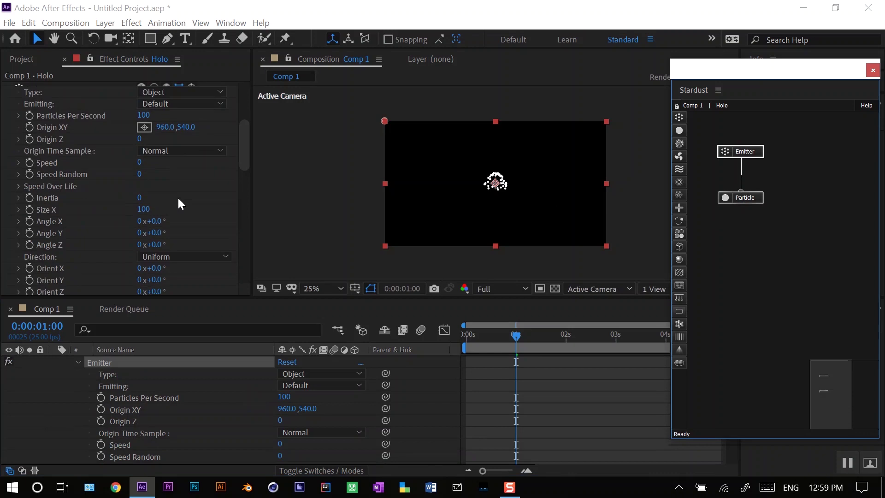
{"action": "scroll", "coordinate": [178, 198], "scroll_direction": "down", "scroll_amount": 3}
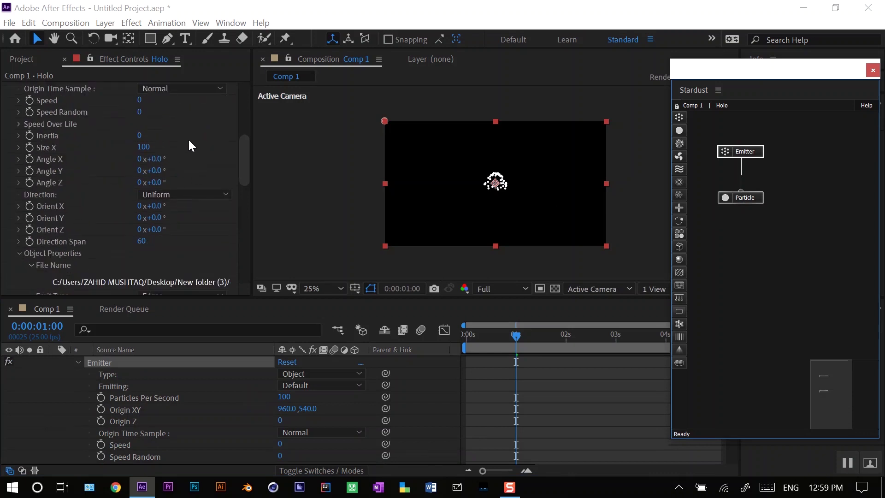
{"action": "scroll", "coordinate": [189, 141], "scroll_direction": "down", "scroll_amount": 8}
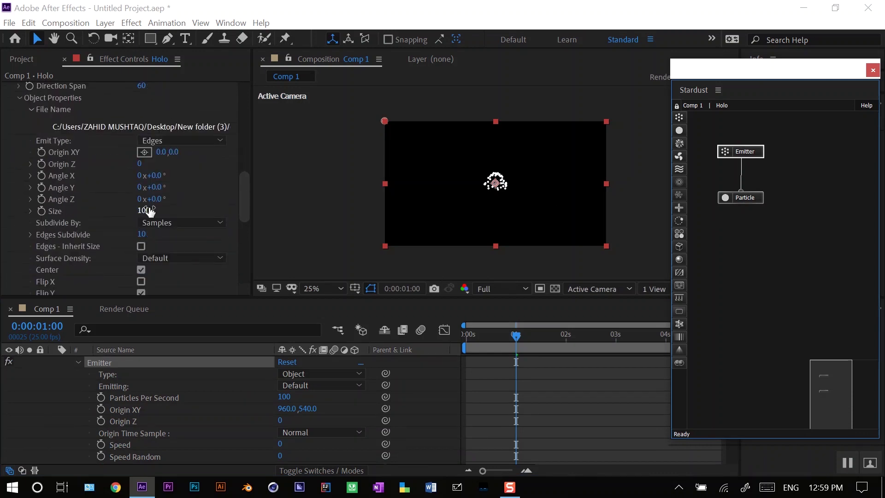
{"action": "mouse_move", "coordinate": [147, 210]}
{"action": "left_mouse_down"}
{"action": "mouse_move", "coordinate": [166, 211]}
{"action": "mouse_move", "coordinate": [148, 210]}
{"action": "mouse_move", "coordinate": [158, 210]}
{"action": "left_mouse_up"}
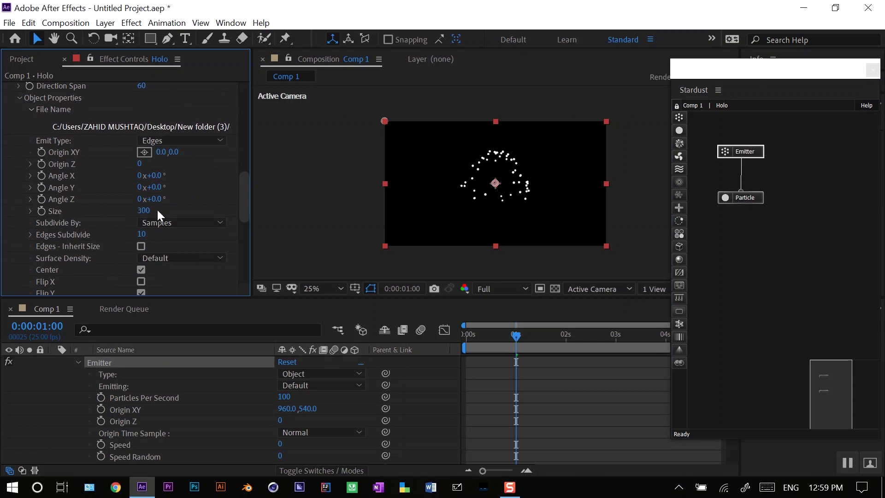
{"action": "left_click", "coordinate": [739, 154]}
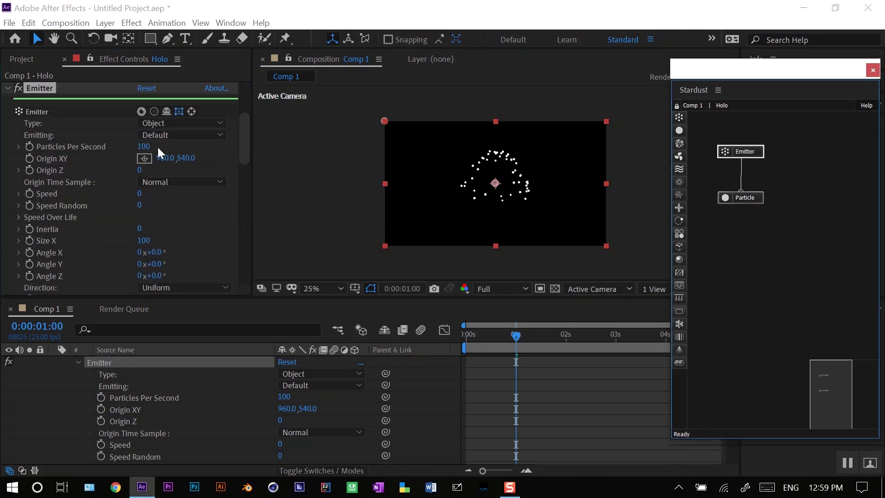
{"action": "left_click_drag", "start_coordinate": [144, 146], "coordinate": [258, 141]}
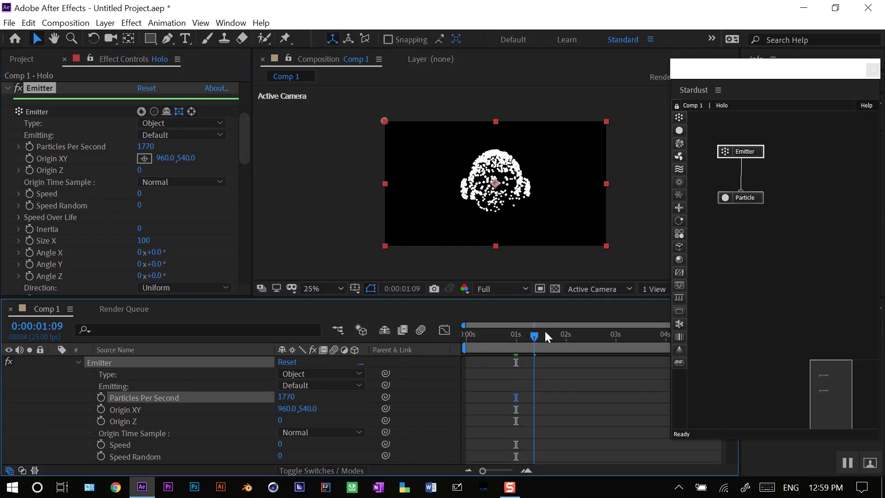
{"action": "left_click_drag", "start_coordinate": [516, 335], "coordinate": [537, 337]}
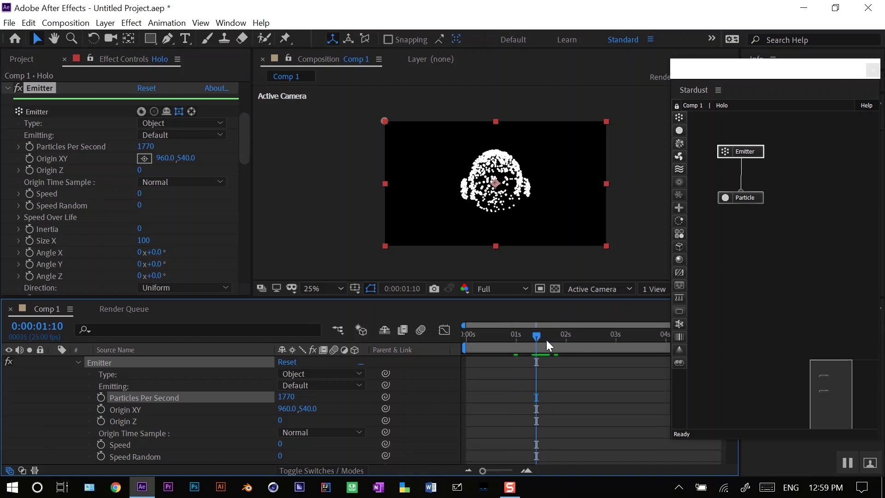
Switch Emit Type from Edges to Face and preview the filled helmet.
{"action": "scroll", "coordinate": [208, 181], "scroll_direction": "down", "scroll_amount": 8}
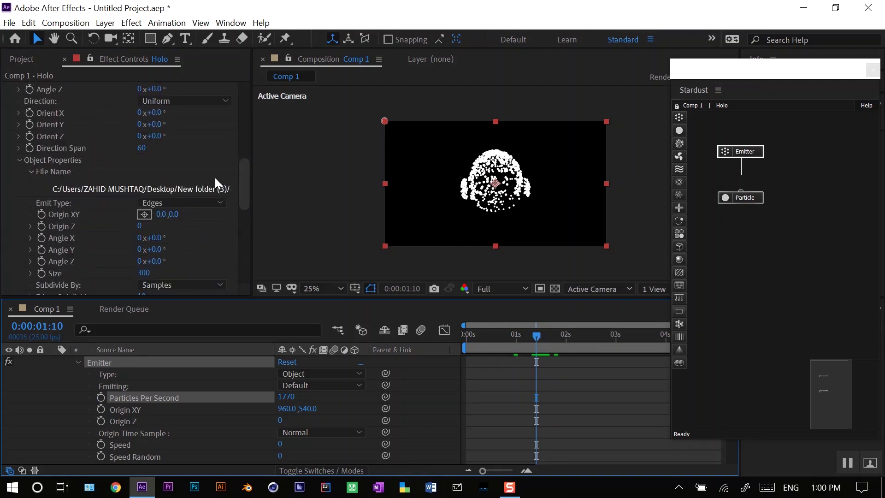
{"action": "scroll", "coordinate": [220, 163], "scroll_direction": "down", "scroll_amount": 2}
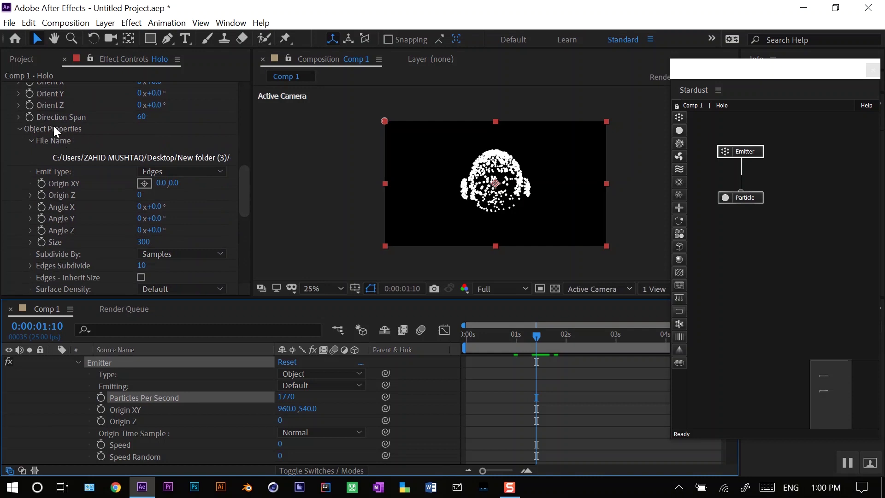
{"action": "left_click", "coordinate": [189, 172]}
{"action": "left_click", "coordinate": [171, 231]}
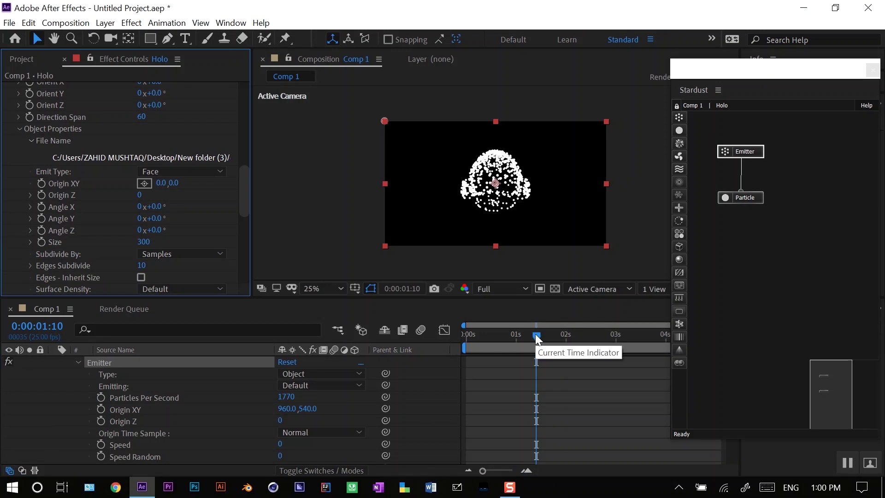
{"action": "left_click_drag", "start_coordinate": [537, 340], "coordinate": [559, 336]}
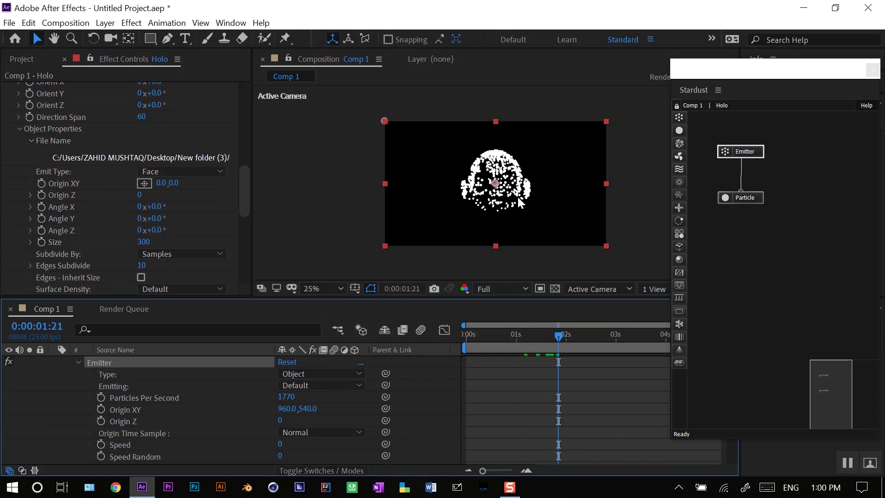
Zoom the view to 50% and set particle Size (Pixels) from 10 to 5.
{"action": "key", "text": "period"}
{"action": "key", "text": "period"}
{"action": "left_click_drag", "start_coordinate": [560, 333], "coordinate": [503, 334]}
{"action": "left_click", "coordinate": [738, 198]}
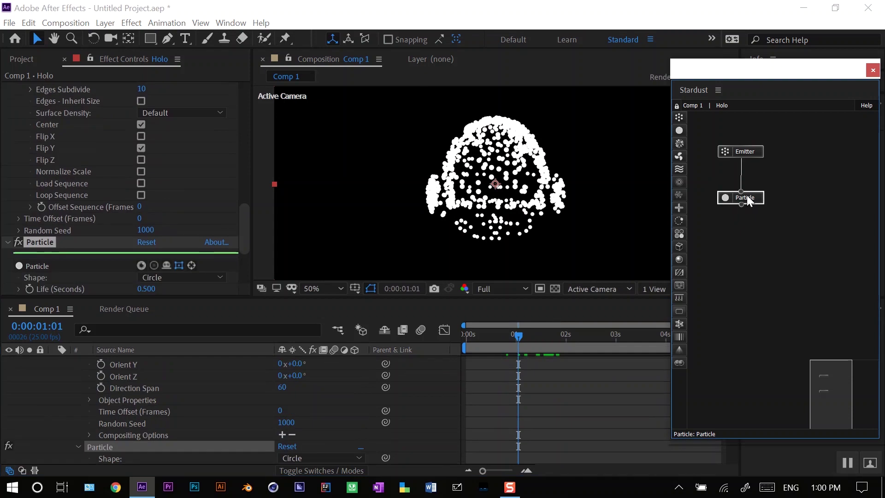
{"action": "scroll", "coordinate": [162, 169], "scroll_direction": "down", "scroll_amount": 5}
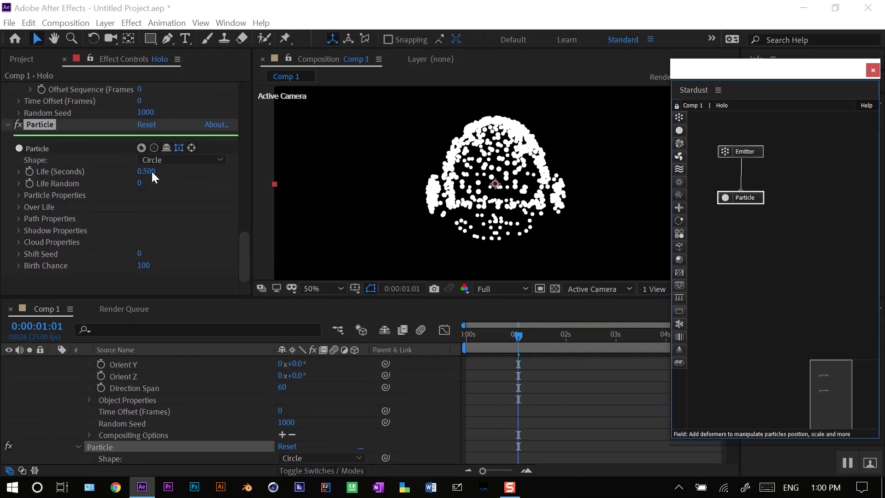
{"action": "left_click", "coordinate": [19, 195]}
{"action": "scroll", "coordinate": [20, 194], "scroll_direction": "down", "scroll_amount": 2}
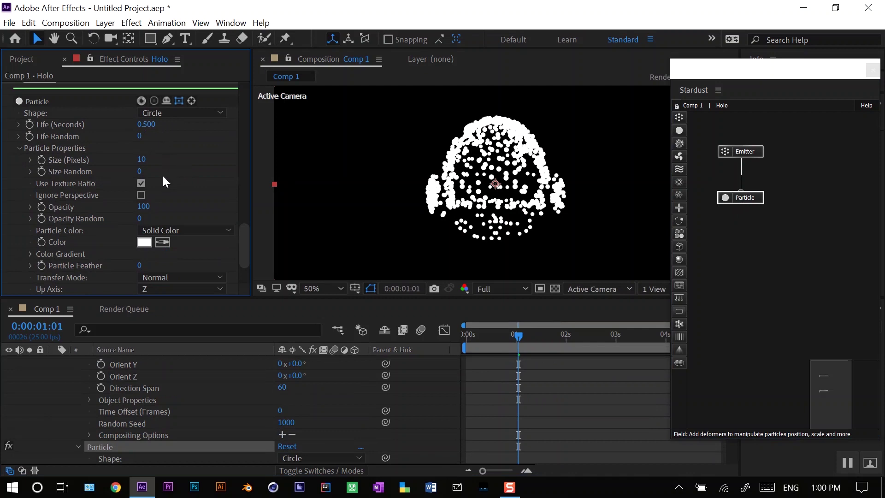
{"action": "left_click", "coordinate": [143, 160]}
{"action": "type", "text": "5"}
{"action": "key", "text": "Return"}
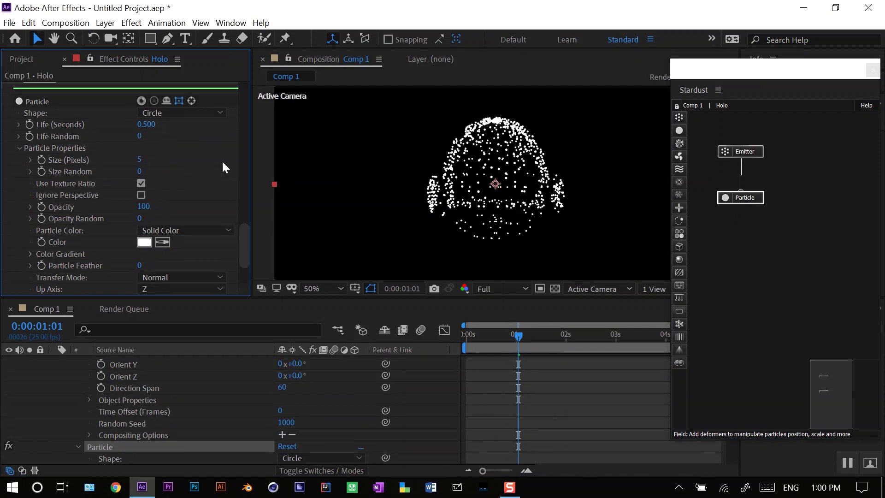
Reduce particle Size (Pixels) further to 2 and preview the finer dots.
{"action": "left_click", "coordinate": [142, 160]}
{"action": "type", "text": "2"}
{"action": "key", "text": "Return"}
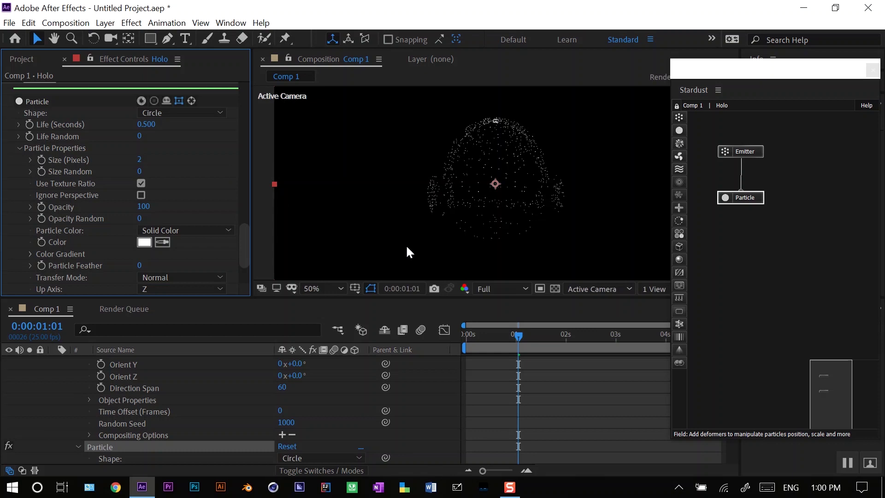
{"action": "left_click_drag", "start_coordinate": [520, 338], "coordinate": [544, 338]}
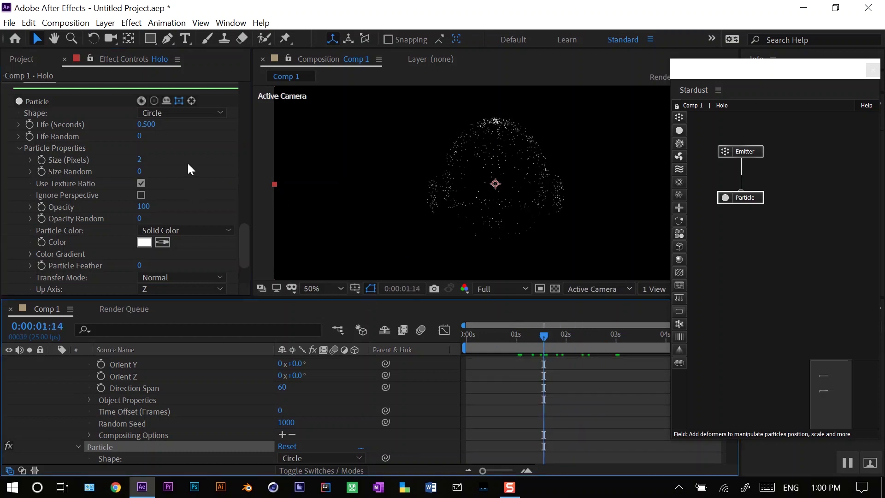
Set the particle colour mode to Color Over Life and reveal the gradient editor.
{"action": "left_click", "coordinate": [221, 229]}
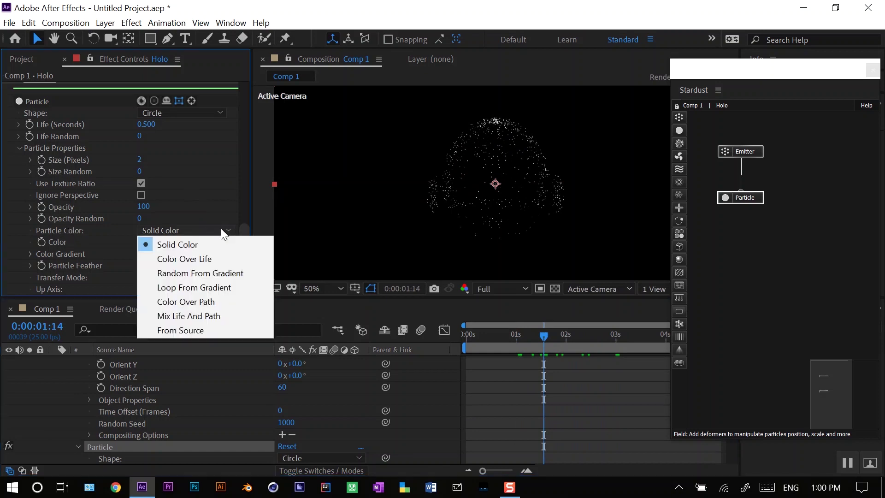
{"action": "left_click", "coordinate": [204, 259]}
{"action": "scroll", "coordinate": [208, 202], "scroll_direction": "down", "scroll_amount": 3}
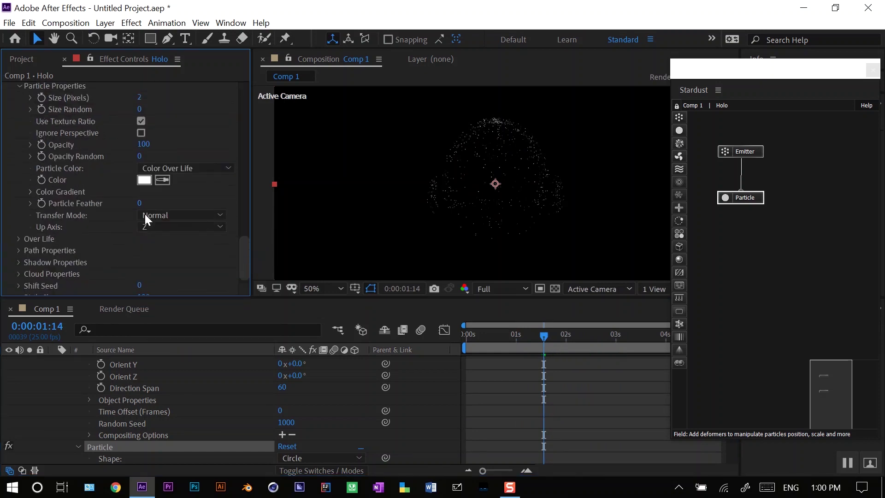
{"action": "left_click", "coordinate": [30, 191]}
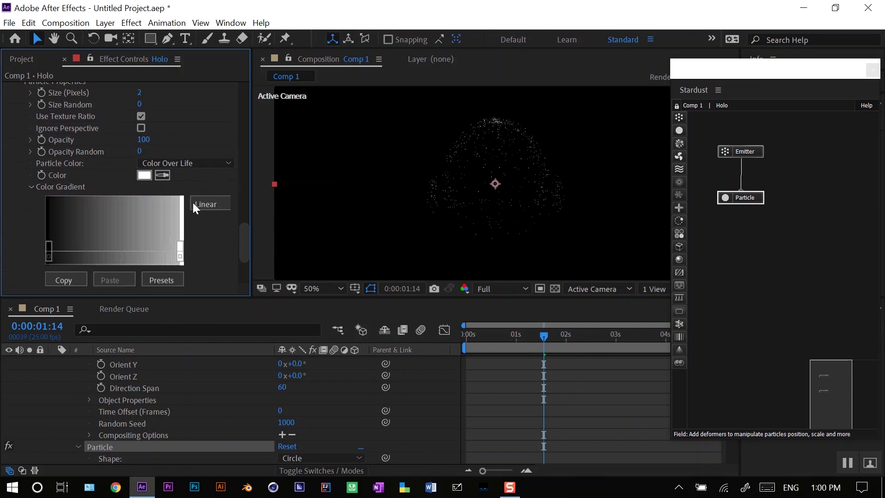
{"action": "scroll", "coordinate": [223, 237], "scroll_direction": "down", "scroll_amount": 1}
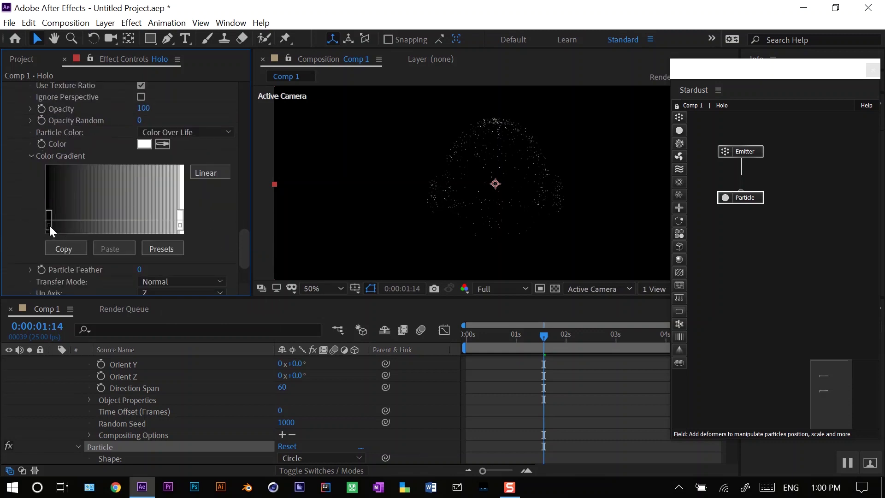
Make the first gradient stop bright red and add an orange FFC259 stop.
{"action": "double_click", "coordinate": [49, 223]}
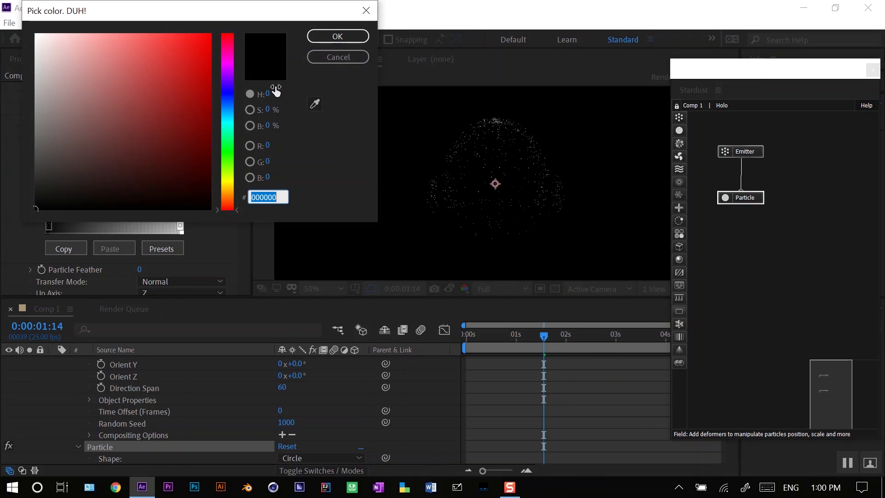
{"action": "mouse_move", "coordinate": [175, 109]}
{"action": "left_mouse_down"}
{"action": "mouse_move", "coordinate": [211, 65]}
{"action": "mouse_move", "coordinate": [202, 45]}
{"action": "left_mouse_up"}
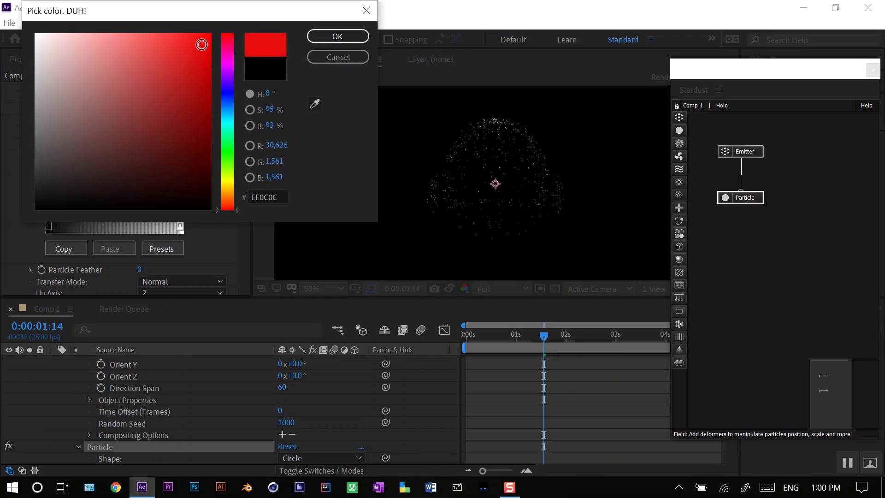
{"action": "left_click", "coordinate": [322, 36]}
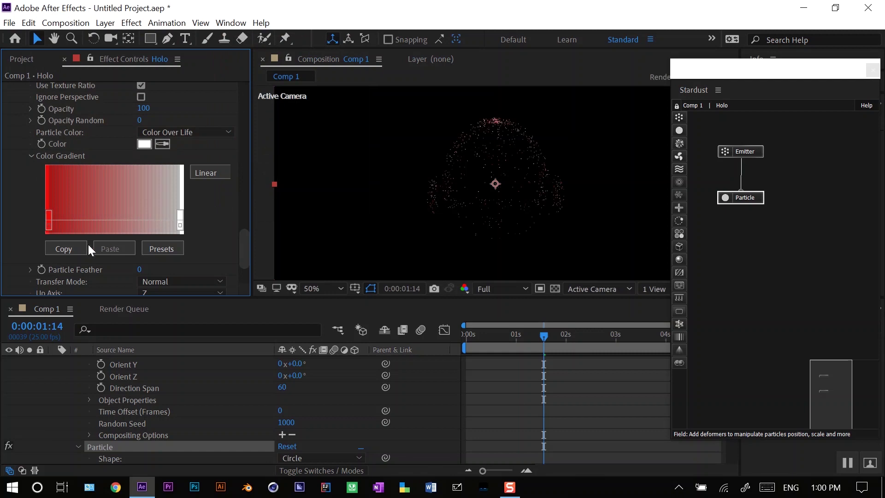
{"action": "double_click", "coordinate": [77, 218]}
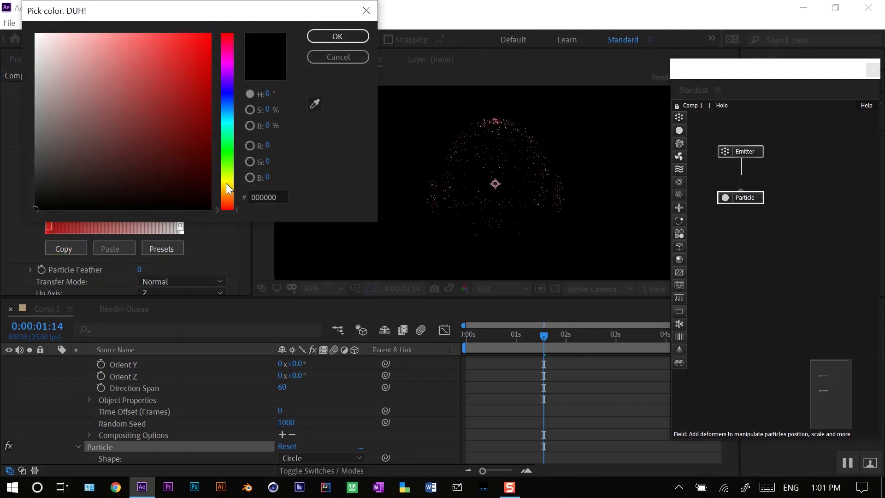
{"action": "left_click", "coordinate": [226, 188]}
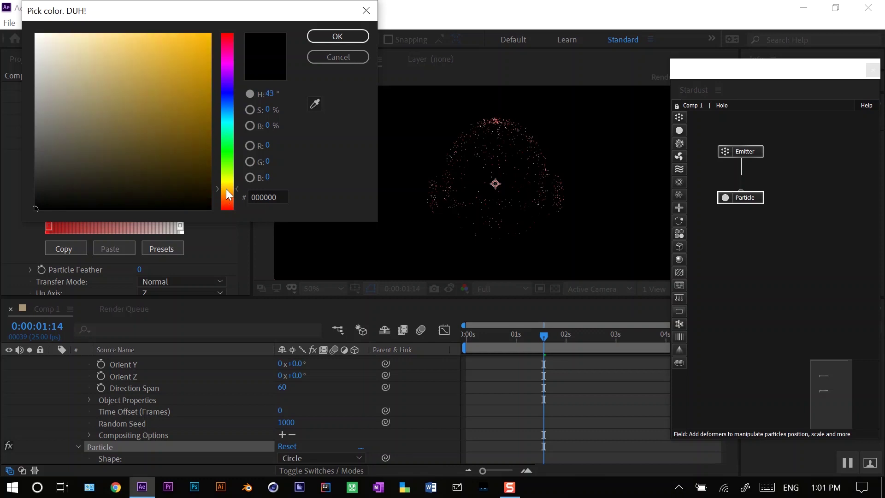
{"action": "left_click_drag", "start_coordinate": [226, 189], "coordinate": [230, 191]}
{"action": "left_click_drag", "start_coordinate": [208, 145], "coordinate": [149, 34]}
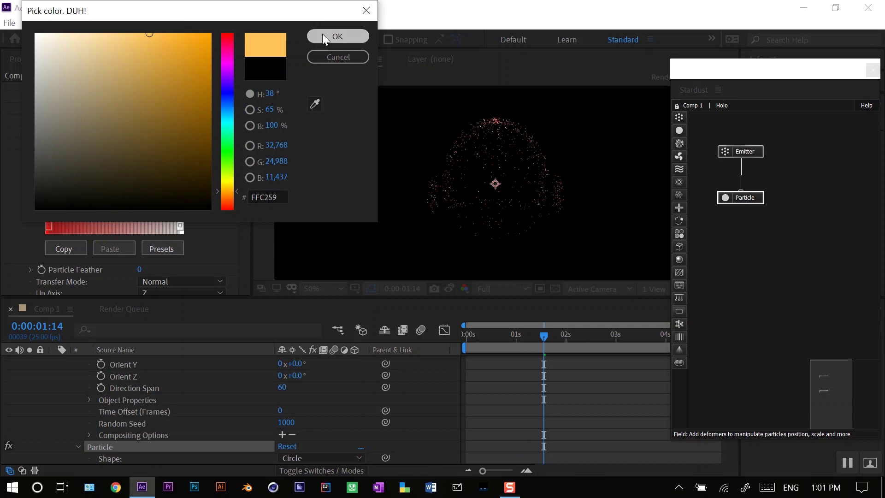
{"action": "left_click", "coordinate": [324, 37]}
Add a cyan 37D7F2 stop and a dark teal 005660 stop to the gradient.
{"action": "double_click", "coordinate": [114, 220]}
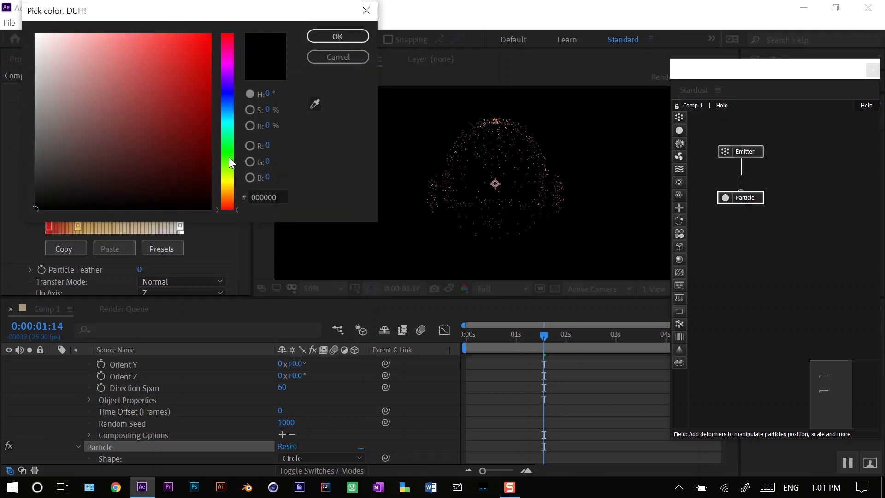
{"action": "left_click", "coordinate": [222, 119]}
{"action": "mouse_move", "coordinate": [183, 104]}
{"action": "left_mouse_down"}
{"action": "mouse_move", "coordinate": [154, 65]}
{"action": "mouse_move", "coordinate": [171, 42]}
{"action": "mouse_move", "coordinate": [181, 67]}
{"action": "left_mouse_up"}
{"action": "left_click", "coordinate": [354, 35]}
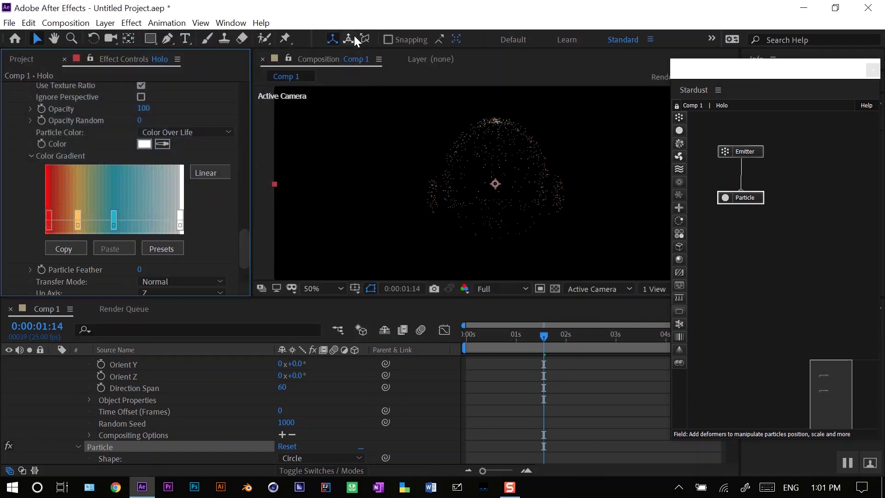
{"action": "left_click", "coordinate": [145, 222]}
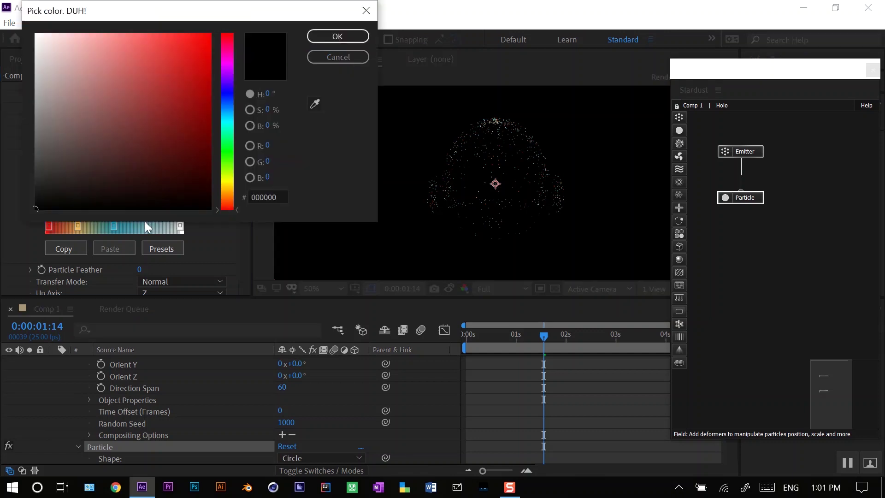
{"action": "left_click", "coordinate": [228, 118]}
{"action": "left_click", "coordinate": [211, 120]}
{"action": "left_click_drag", "start_coordinate": [211, 121], "coordinate": [213, 144]}
{"action": "left_click", "coordinate": [333, 35]}
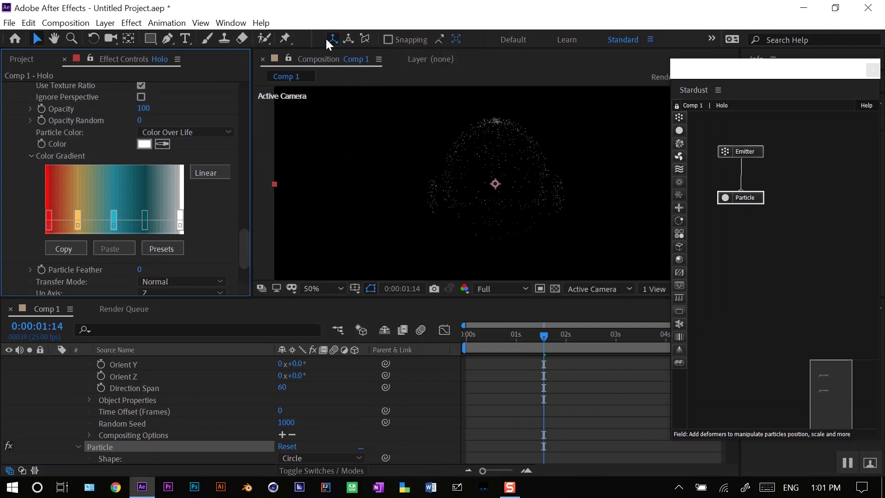
Change the white end stop of the gradient to dark navy.
{"action": "left_click", "coordinate": [181, 225]}
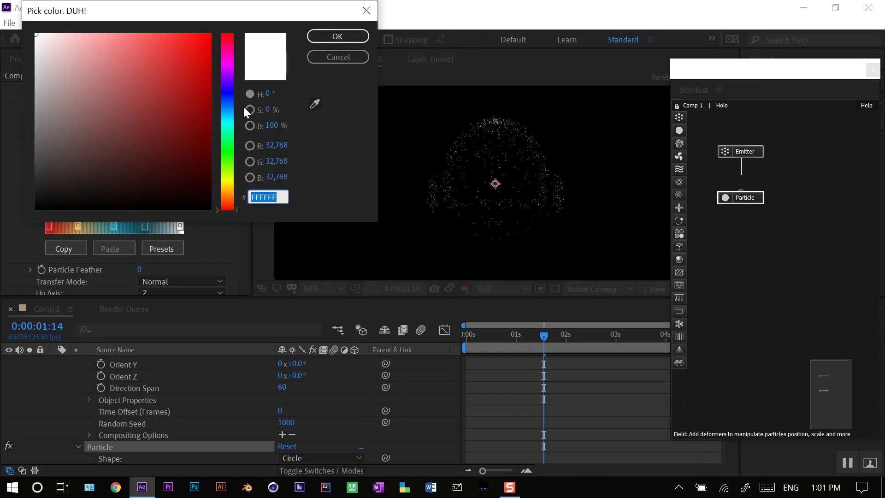
{"action": "mouse_move", "coordinate": [233, 101]}
{"action": "left_mouse_down"}
{"action": "mouse_move", "coordinate": [211, 126]}
{"action": "mouse_move", "coordinate": [226, 152]}
{"action": "left_mouse_up"}
{"action": "left_click", "coordinate": [338, 34]}
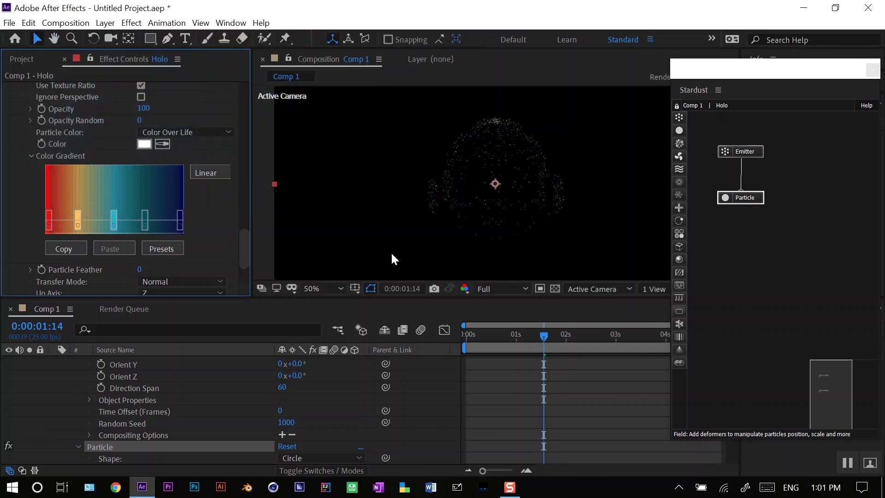
{"action": "scroll", "coordinate": [222, 222], "scroll_direction": "down", "scroll_amount": 2}
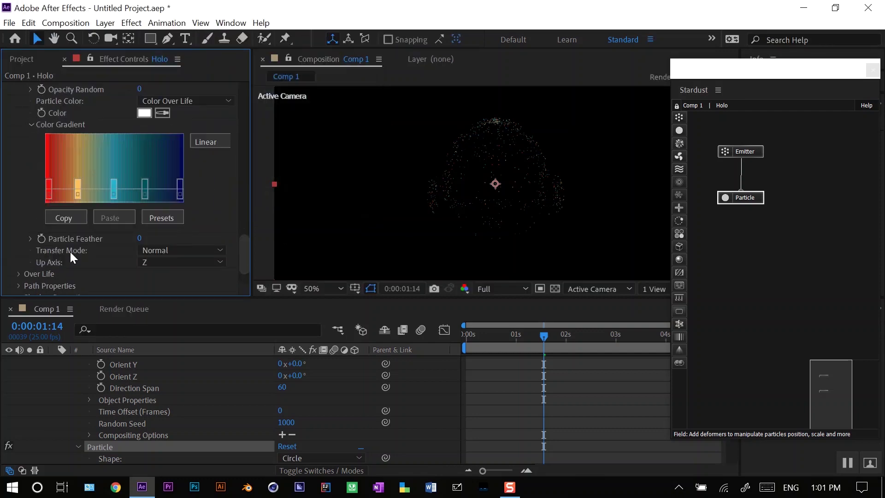
Set Particle Transfer Mode to Add and preview playback from 0:00:00:18.
{"action": "left_click", "coordinate": [153, 251]}
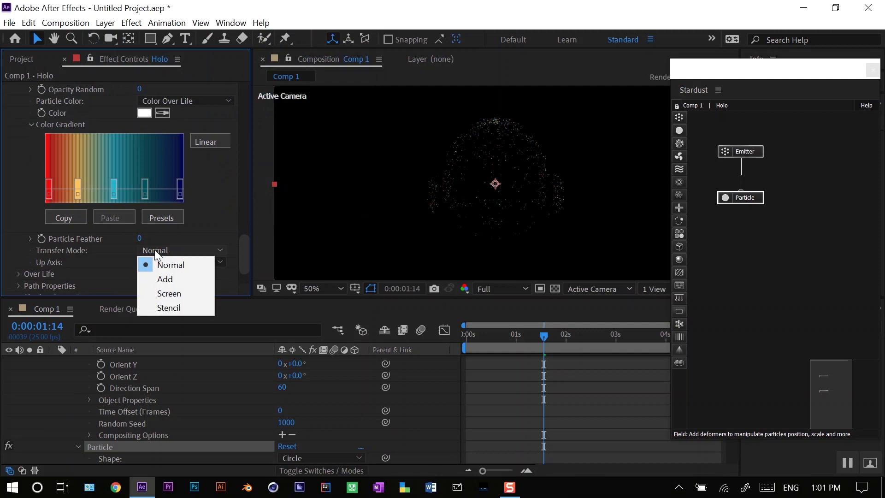
{"action": "left_click", "coordinate": [172, 281]}
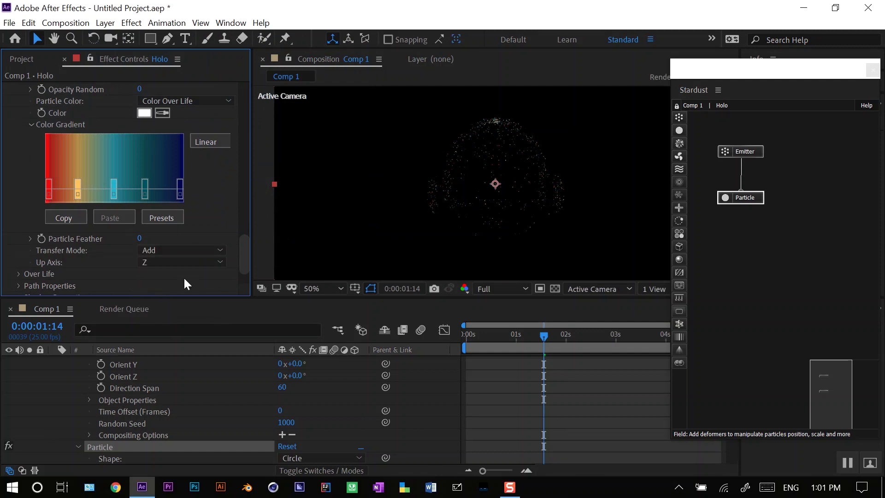
{"action": "left_click_drag", "start_coordinate": [736, 72], "coordinate": [745, 70]}
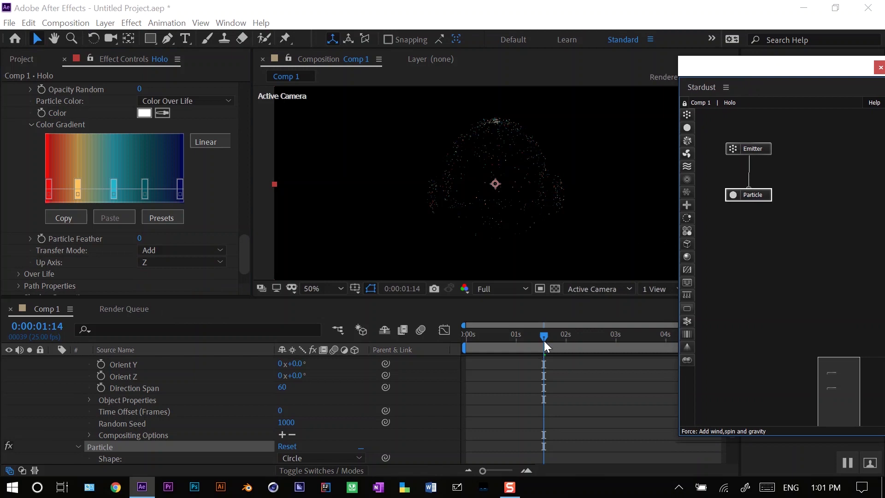
{"action": "left_click_drag", "start_coordinate": [544, 334], "coordinate": [503, 338]}
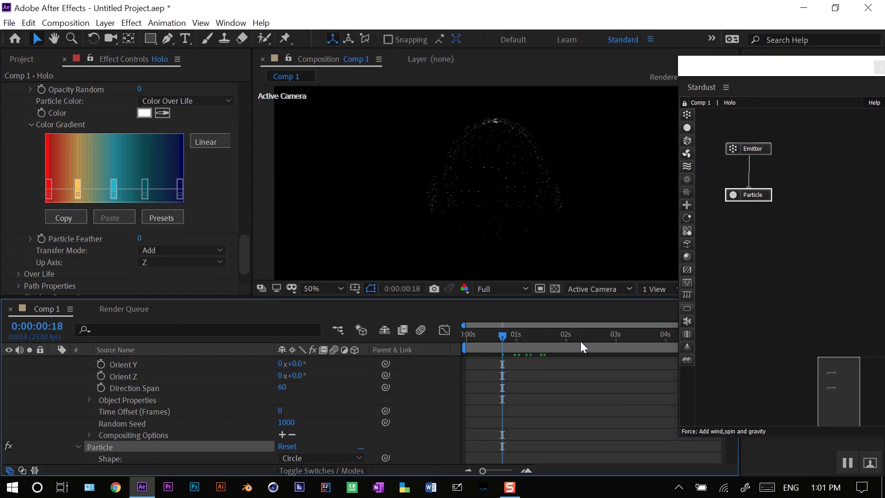
{"action": "key", "text": "space"}
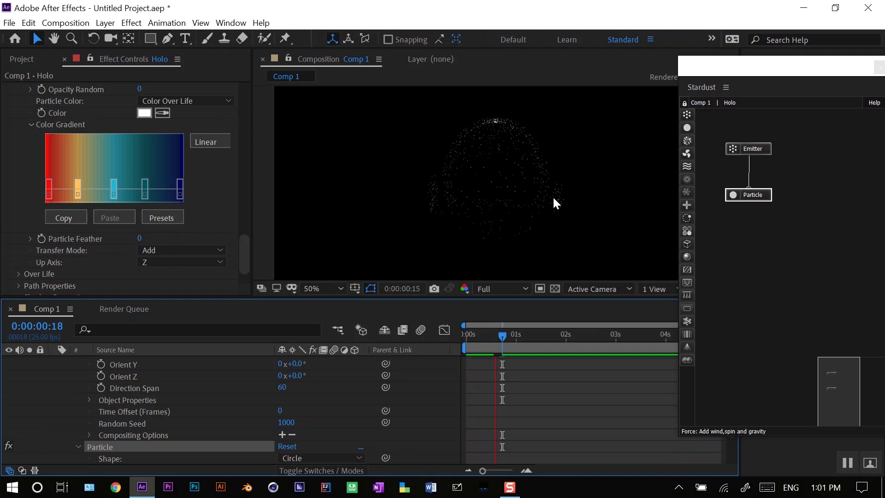
Set the work area start at frame 01, skipping the empty first frame.
{"action": "left_click_drag", "start_coordinate": [484, 470], "coordinate": [503, 472]}
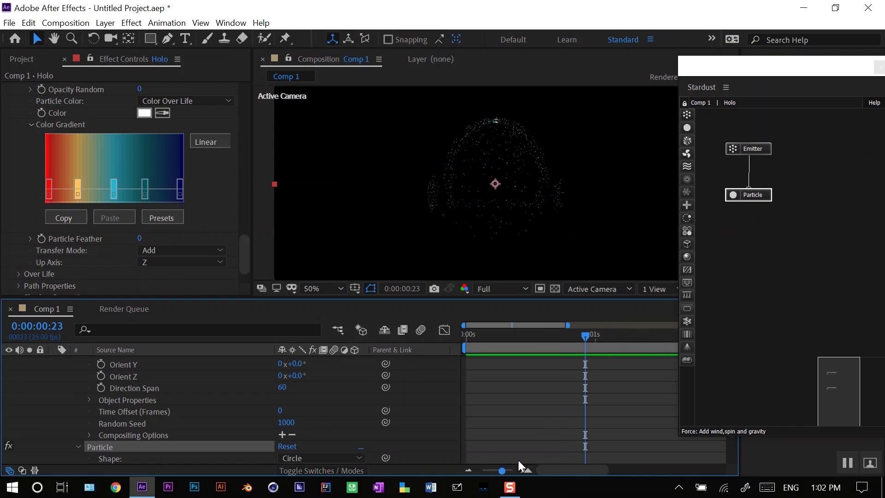
{"action": "left_click_drag", "start_coordinate": [586, 335], "coordinate": [466, 346]}
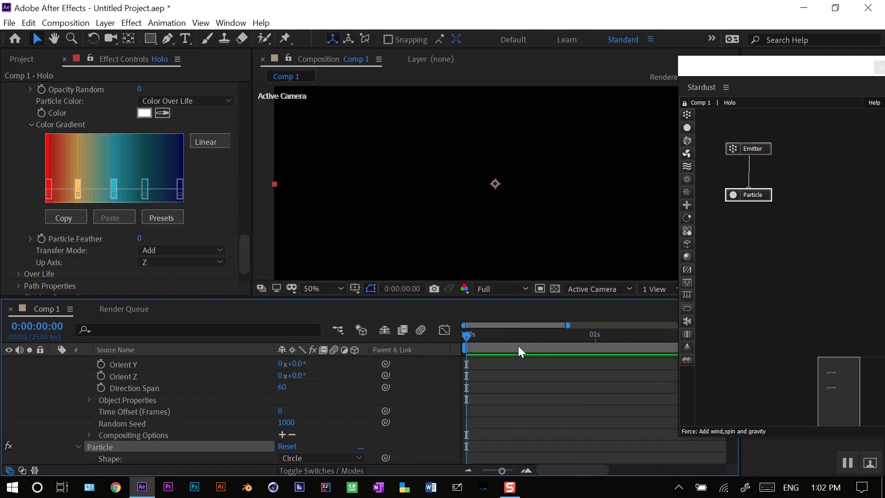
{"action": "left_click_drag", "start_coordinate": [503, 472], "coordinate": [513, 471]}
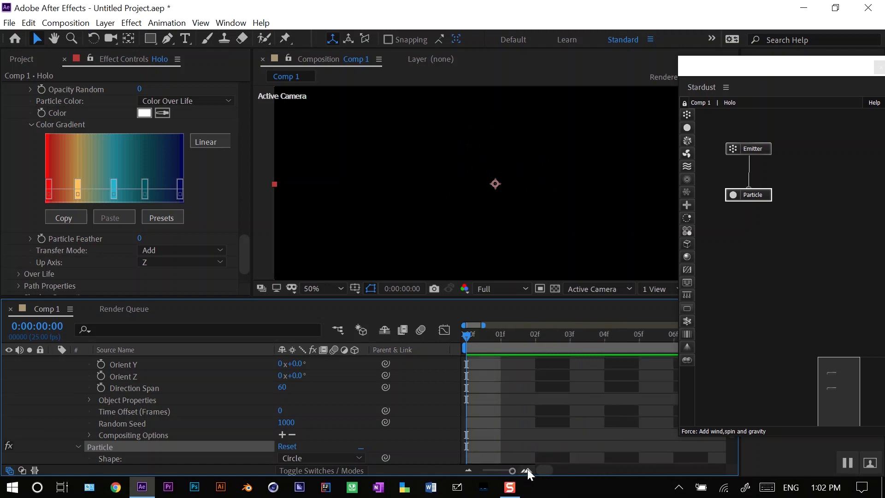
{"action": "key", "text": "Page_Down"}
{"action": "left_click_drag", "start_coordinate": [501, 335], "coordinate": [467, 335]}
{"action": "key", "text": "Page_Down"}
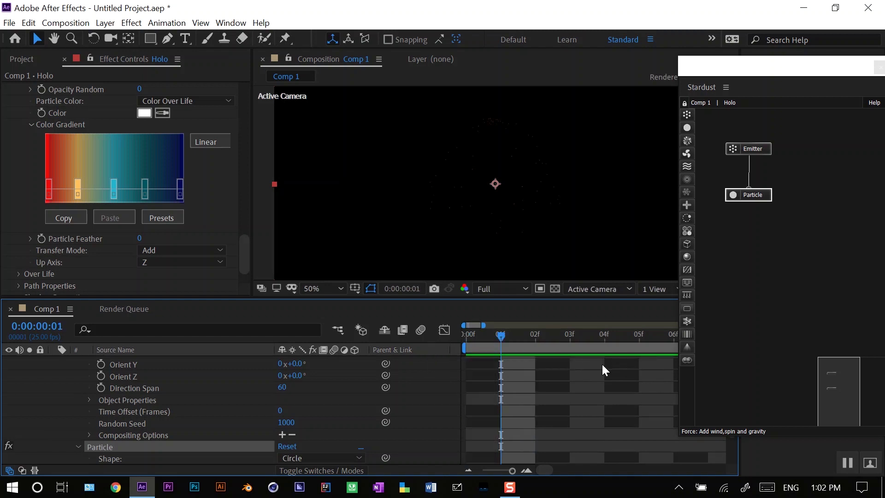
{"action": "key", "text": "b"}
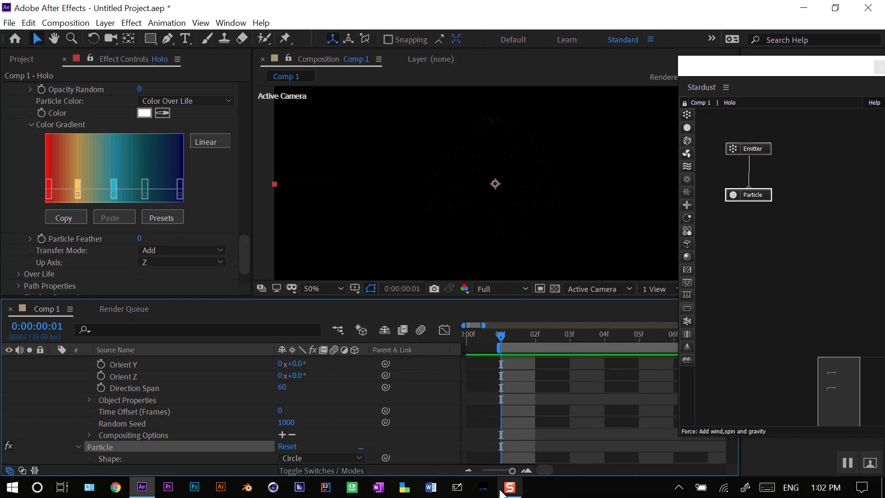
Preview the work area playback, then bring the playhead back near the start.
{"action": "left_click_drag", "start_coordinate": [512, 470], "coordinate": [477, 470]}
{"action": "key", "text": "space"}
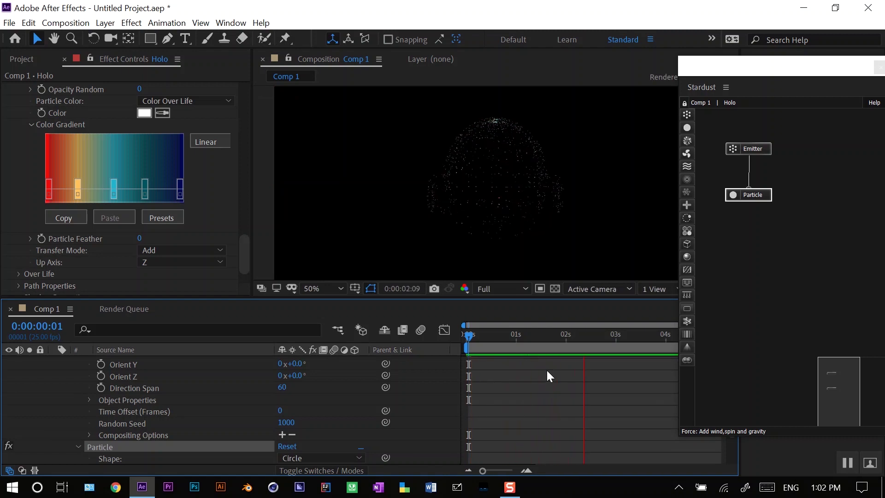
{"action": "key", "text": "space"}
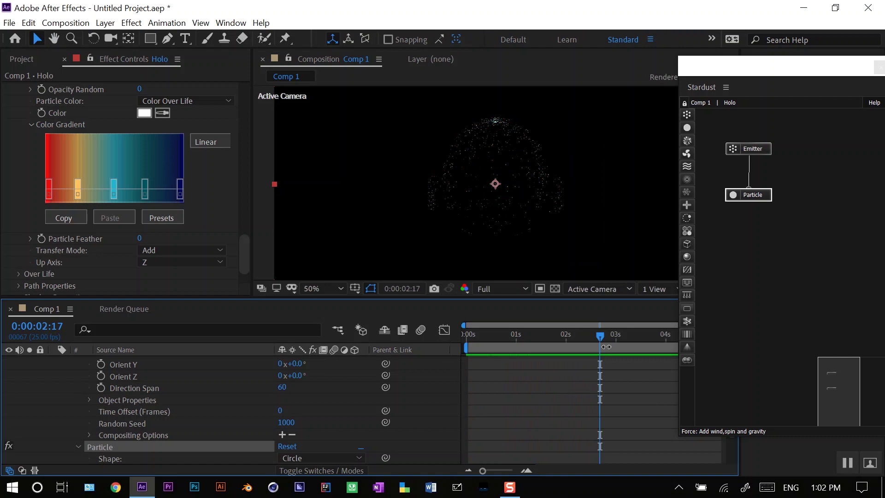
{"action": "left_click_drag", "start_coordinate": [600, 336], "coordinate": [487, 344]}
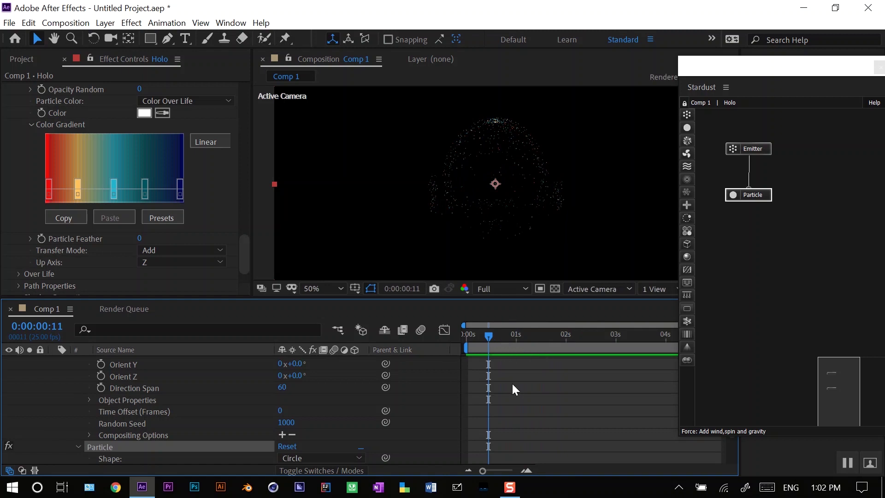
At the work area start, enable keyframing on the emitter's Object Angle Y.
{"action": "key", "text": "Home"}
{"action": "left_click", "coordinate": [762, 151]}
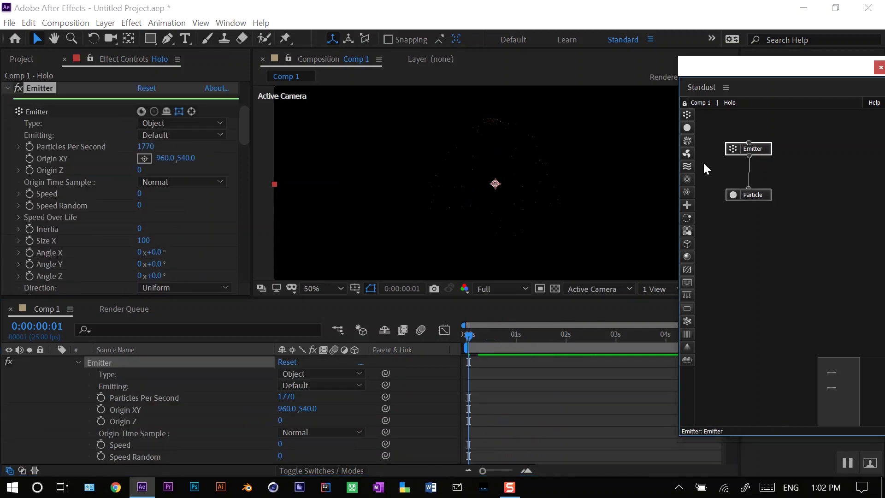
{"action": "scroll", "coordinate": [221, 179], "scroll_direction": "down", "scroll_amount": 2}
{"action": "scroll", "coordinate": [221, 179], "scroll_direction": "down", "scroll_amount": 5}
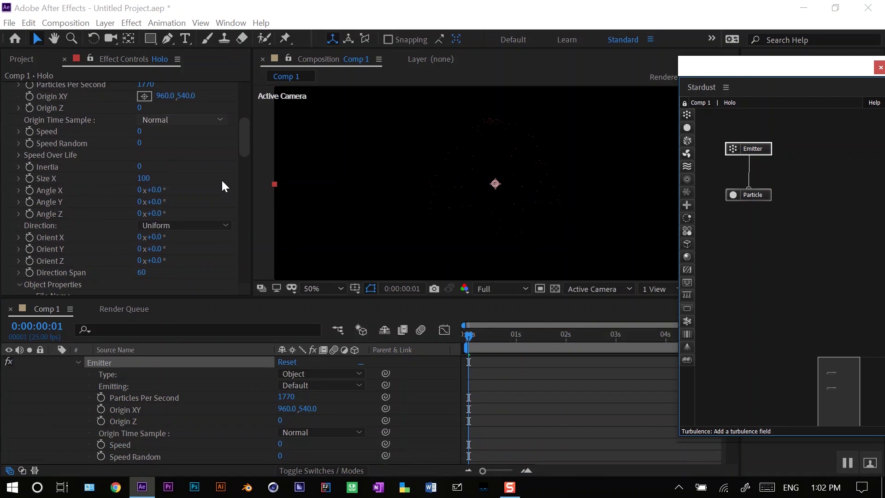
{"action": "scroll", "coordinate": [193, 209], "scroll_direction": "down", "scroll_amount": 3}
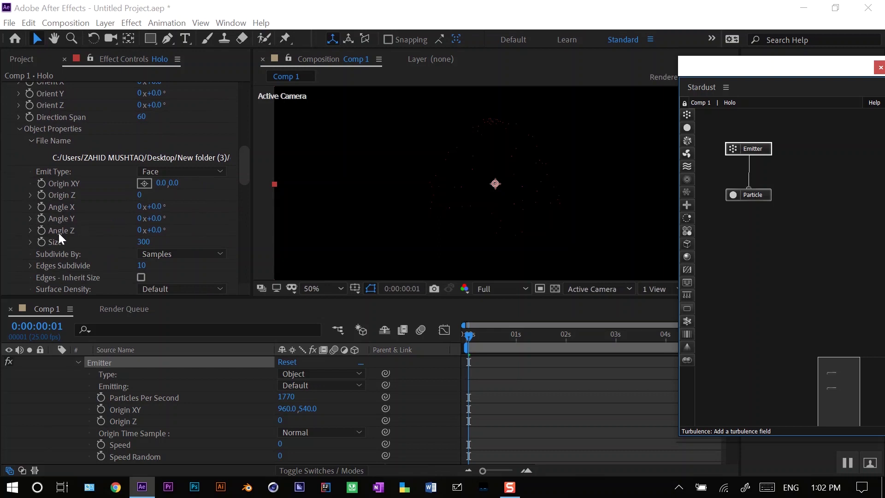
{"action": "left_click", "coordinate": [41, 219]}
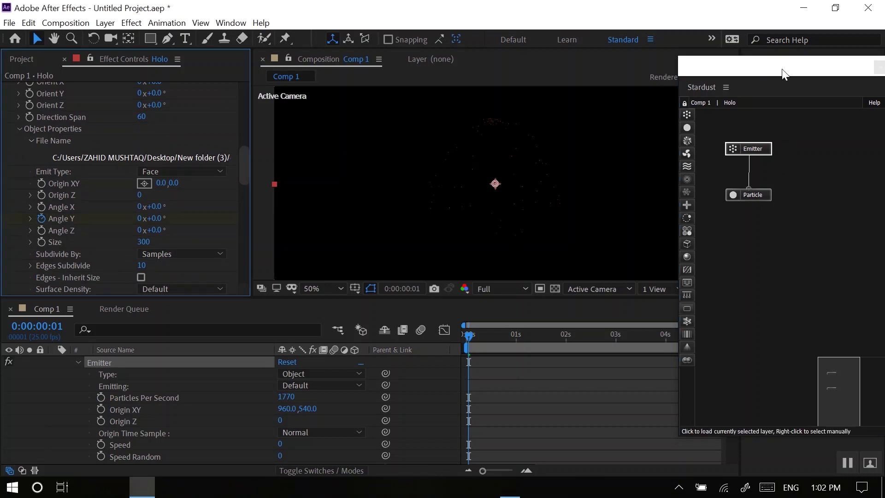
{"action": "mouse_move", "coordinate": [782, 70]}
{"action": "left_mouse_down"}
{"action": "mouse_move", "coordinate": [806, 53]}
{"action": "mouse_move", "coordinate": [780, 60]}
{"action": "left_mouse_up"}
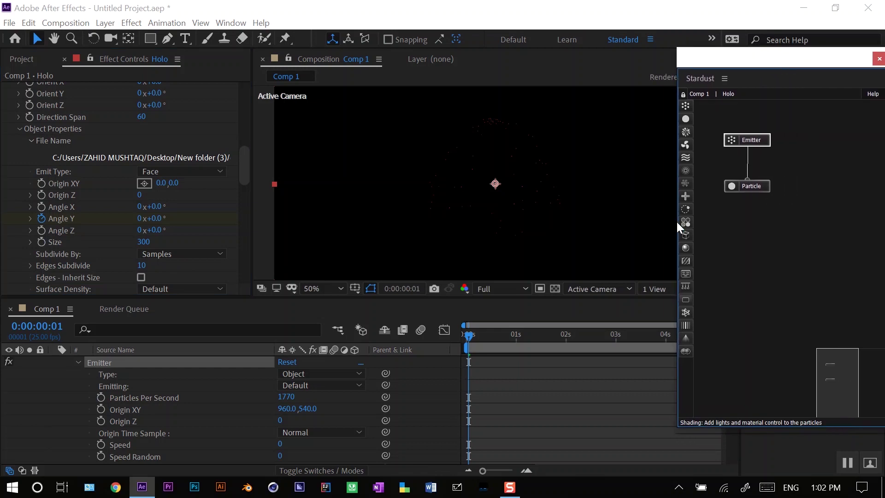
{"action": "left_click_drag", "start_coordinate": [679, 221], "coordinate": [743, 218]}
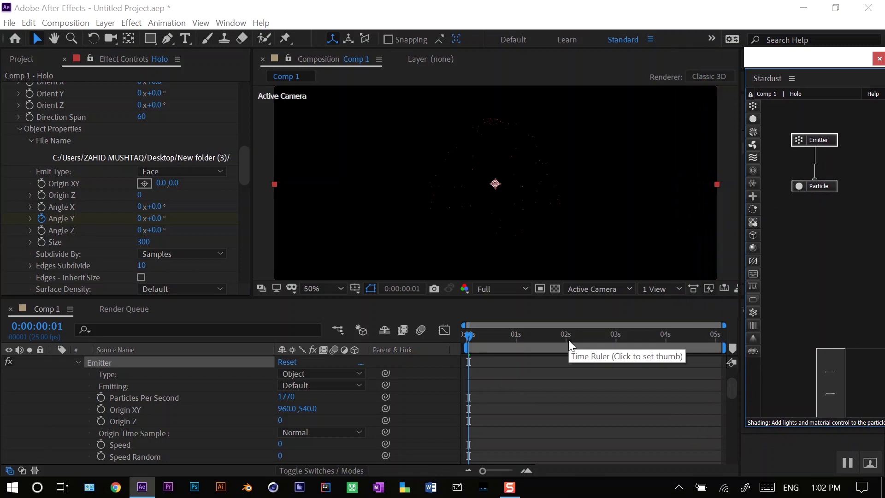
At the comp's last frame set Angle Y to 1x+0.0°, then scrub back to check.
{"action": "key", "text": "End"}
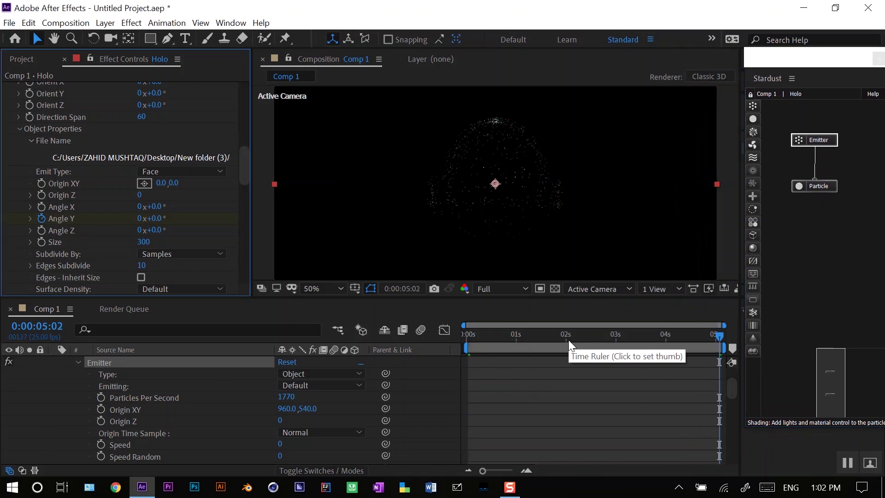
{"action": "left_click", "coordinate": [140, 219]}
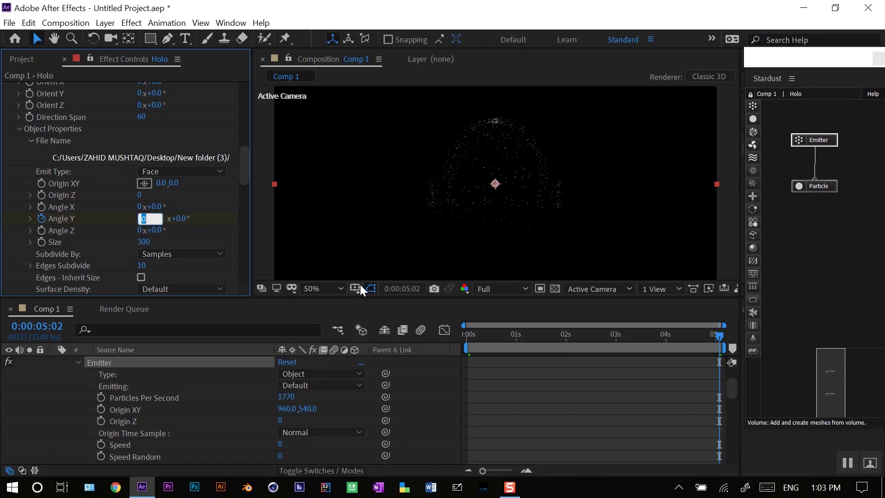
{"action": "type", "text": "1"}
{"action": "key", "text": "Return"}
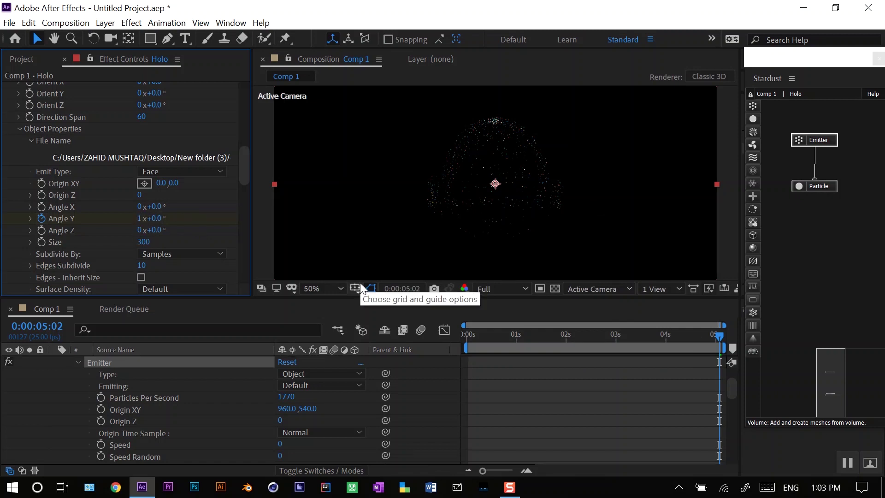
{"action": "left_click_drag", "start_coordinate": [719, 336], "coordinate": [479, 340]}
Duplicate the Emitter and Particle nodes with Ctrl+D, placing Emitter 2 and Particle 2 beside them.
{"action": "left_click", "coordinate": [819, 137]}
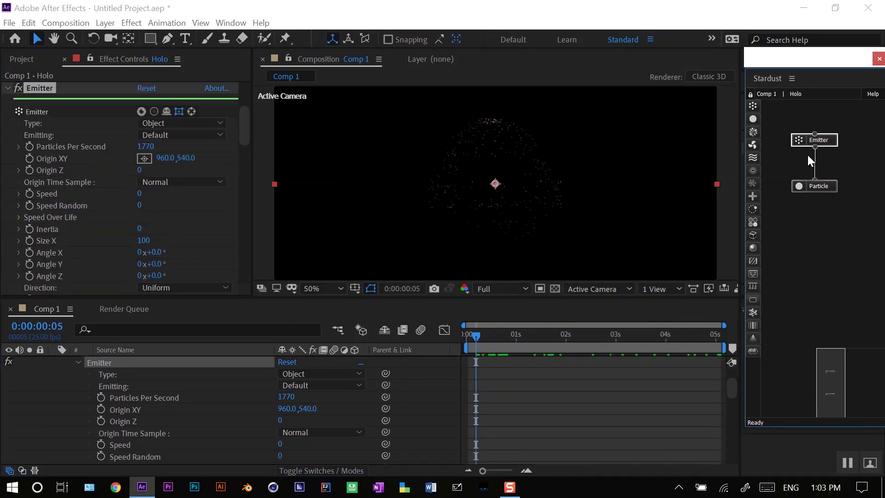
{"action": "left_click_drag", "start_coordinate": [810, 63], "coordinate": [707, 56]}
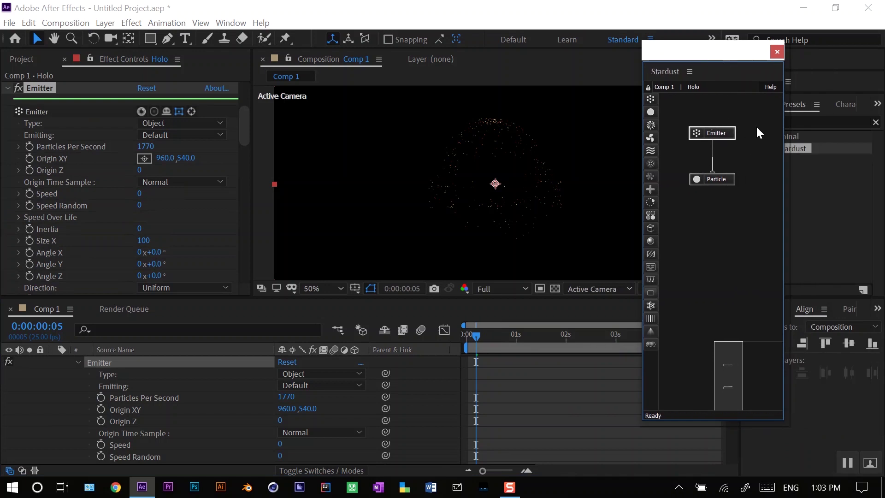
{"action": "left_click_drag", "start_coordinate": [783, 134], "coordinate": [858, 136]}
{"action": "left_click_drag", "start_coordinate": [762, 118], "coordinate": [682, 204]}
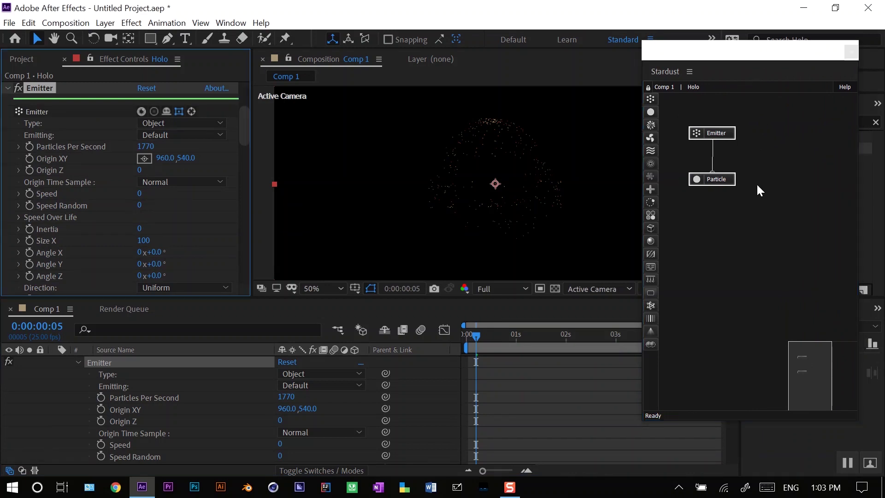
{"action": "key", "text": "ctrl+d"}
{"action": "mouse_move", "coordinate": [772, 124]}
{"action": "left_mouse_down"}
{"action": "mouse_move", "coordinate": [774, 157]}
{"action": "mouse_move", "coordinate": [763, 193]}
{"action": "mouse_move", "coordinate": [756, 189]}
{"action": "left_mouse_up"}
{"action": "left_click_drag", "start_coordinate": [754, 143], "coordinate": [803, 136]}
{"action": "left_click", "coordinate": [803, 137]}
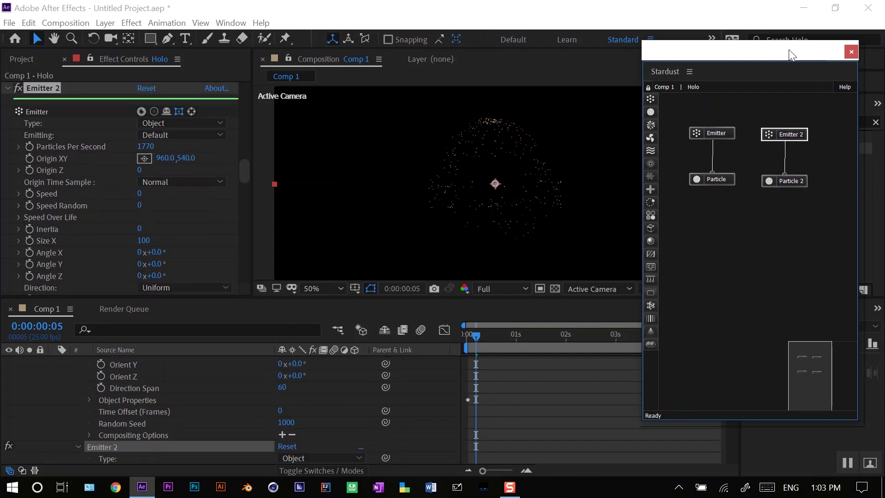
{"action": "left_click_drag", "start_coordinate": [791, 52], "coordinate": [808, 49]}
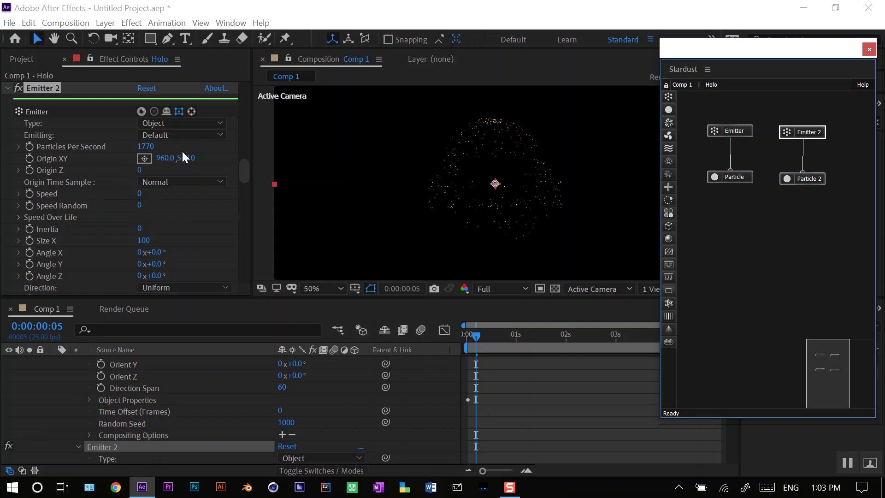
Set Emitter 2's Emitting mode to Sequence and keep Emit Type as Face.
{"action": "left_click", "coordinate": [202, 137]}
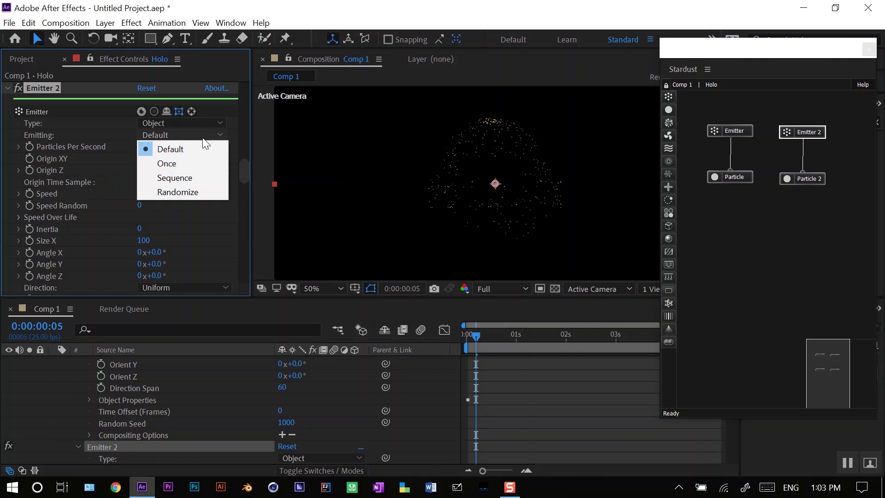
{"action": "left_click", "coordinate": [175, 179]}
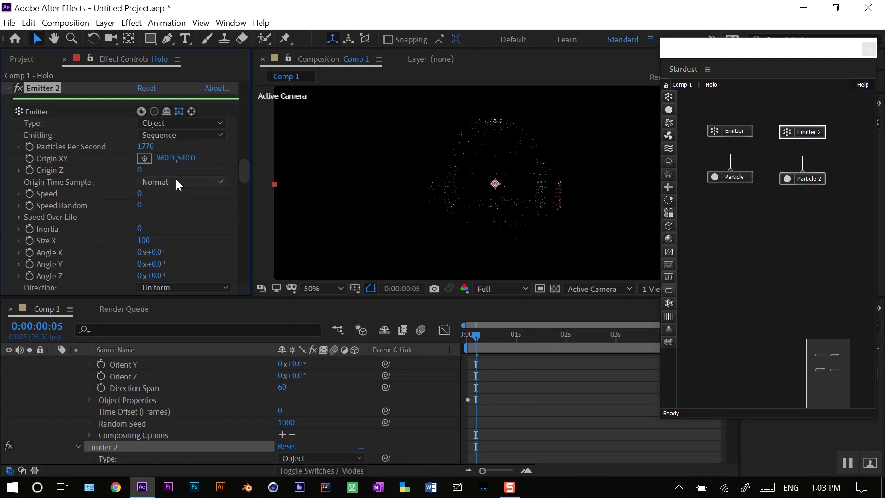
{"action": "scroll", "coordinate": [193, 189], "scroll_direction": "down", "scroll_amount": 10}
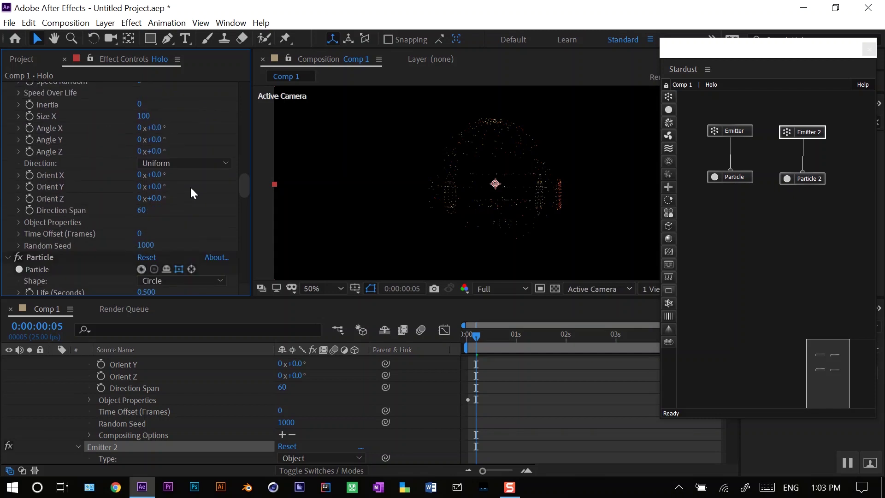
{"action": "scroll", "coordinate": [190, 186], "scroll_direction": "up", "scroll_amount": 3}
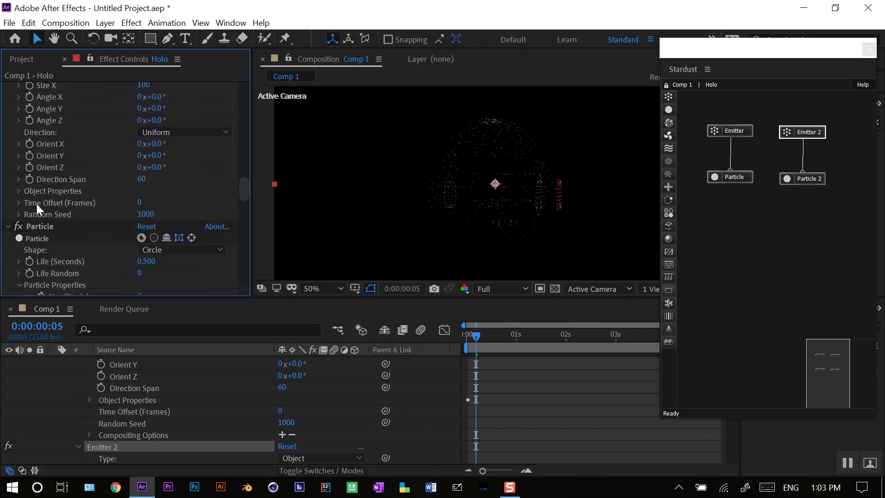
{"action": "left_click", "coordinate": [19, 191]}
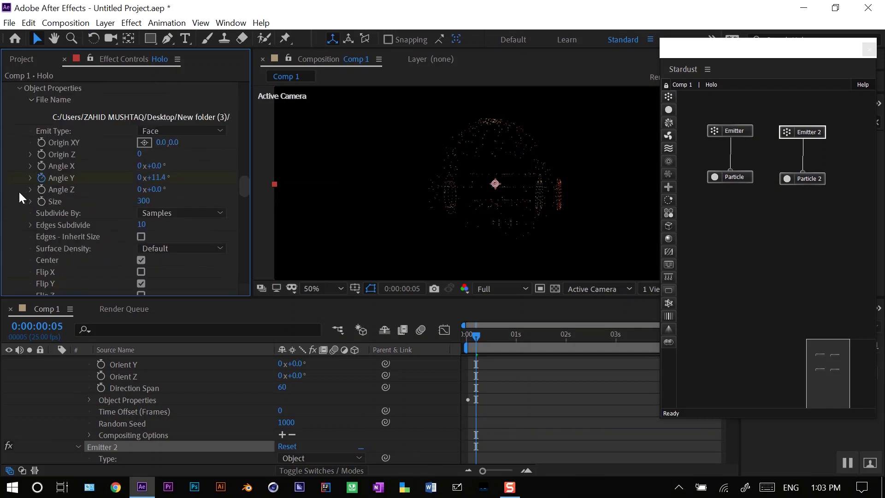
{"action": "left_click", "coordinate": [188, 133]}
{"action": "left_click", "coordinate": [171, 190]}
{"action": "scroll", "coordinate": [448, 176], "scroll_direction": "up", "scroll_amount": 2}
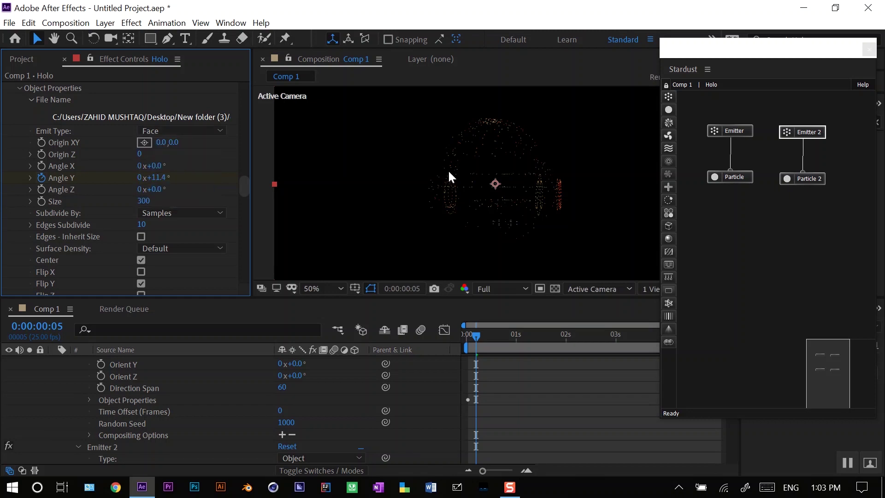
{"action": "scroll", "coordinate": [448, 170], "scroll_direction": "down", "scroll_amount": 2}
Raise Emitter 2's Particles Per Second from 1770 to 2370.
{"action": "left_click", "coordinate": [503, 336]}
{"action": "left_click", "coordinate": [520, 336]}
{"action": "left_click_drag", "start_coordinate": [519, 336], "coordinate": [547, 339]}
{"action": "scroll", "coordinate": [517, 189], "scroll_direction": "down", "scroll_amount": 3}
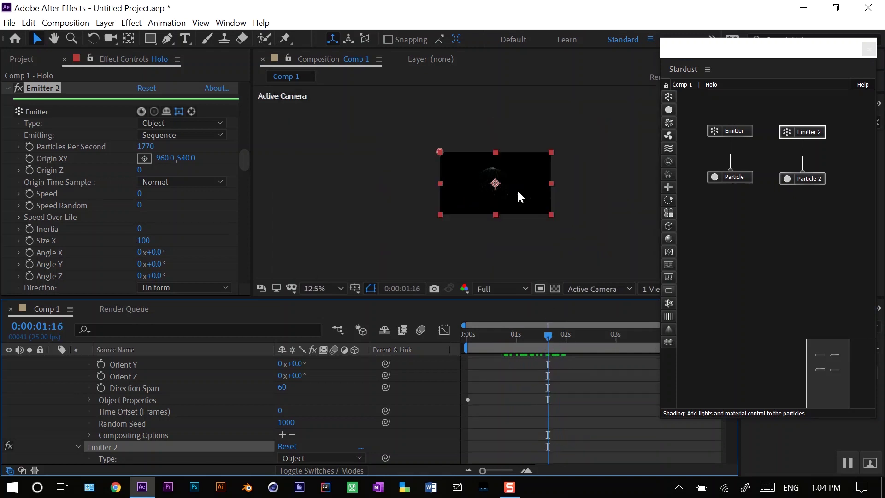
{"action": "scroll", "coordinate": [518, 193], "scroll_direction": "up", "scroll_amount": 1}
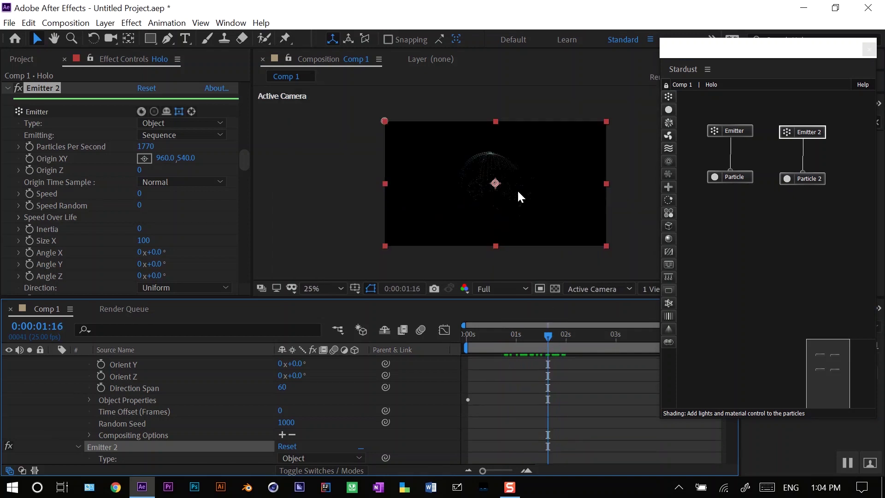
{"action": "left_click", "coordinate": [816, 131]}
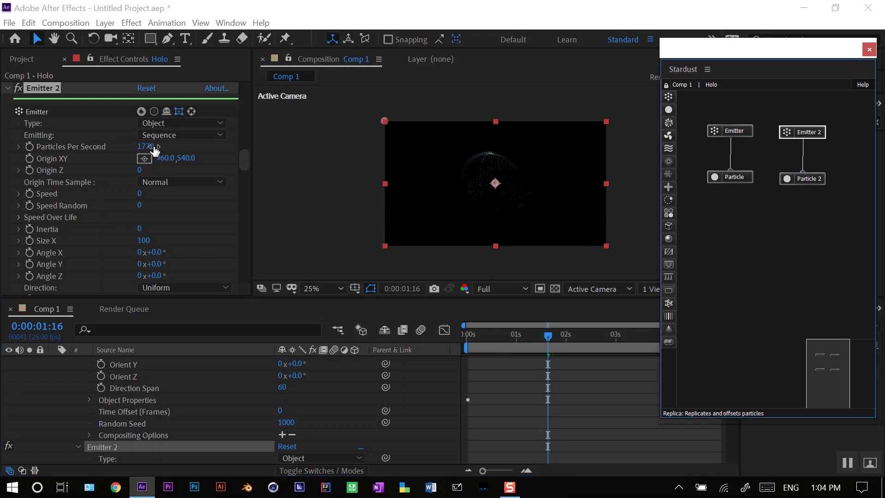
{"action": "left_click_drag", "start_coordinate": [147, 146], "coordinate": [175, 146]}
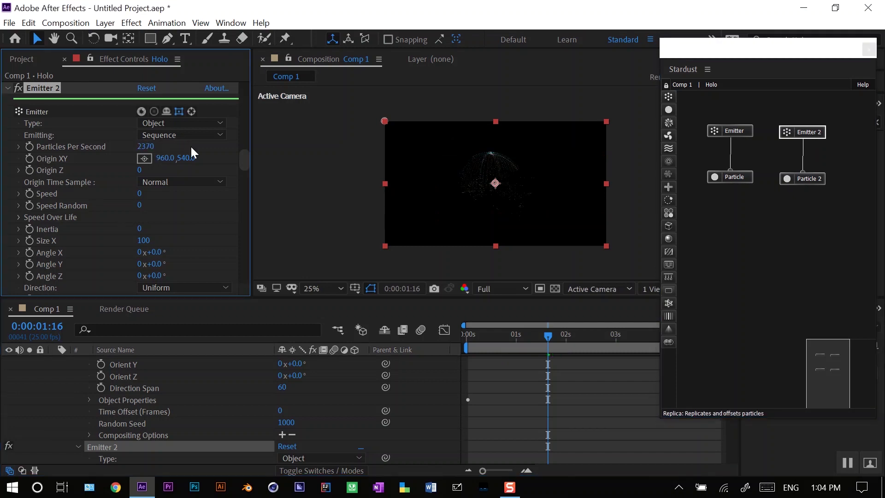
{"action": "scroll", "coordinate": [157, 166], "scroll_direction": "down", "scroll_amount": 3}
{"action": "scroll", "coordinate": [143, 187], "scroll_direction": "down", "scroll_amount": 3}
{"action": "scroll", "coordinate": [142, 187], "scroll_direction": "up", "scroll_amount": 2}
Set Particle 2's Size (Pixels) to 3.
{"action": "left_click", "coordinate": [636, 241]}
{"action": "left_click_drag", "start_coordinate": [749, 51], "coordinate": [760, 46]}
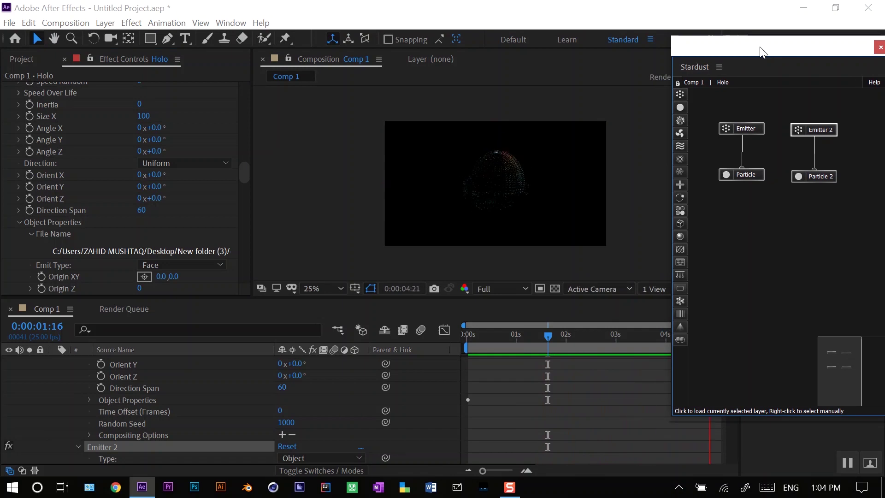
{"action": "left_click", "coordinate": [603, 243]}
{"action": "left_click", "coordinate": [828, 133]}
{"action": "left_click", "coordinate": [812, 176]}
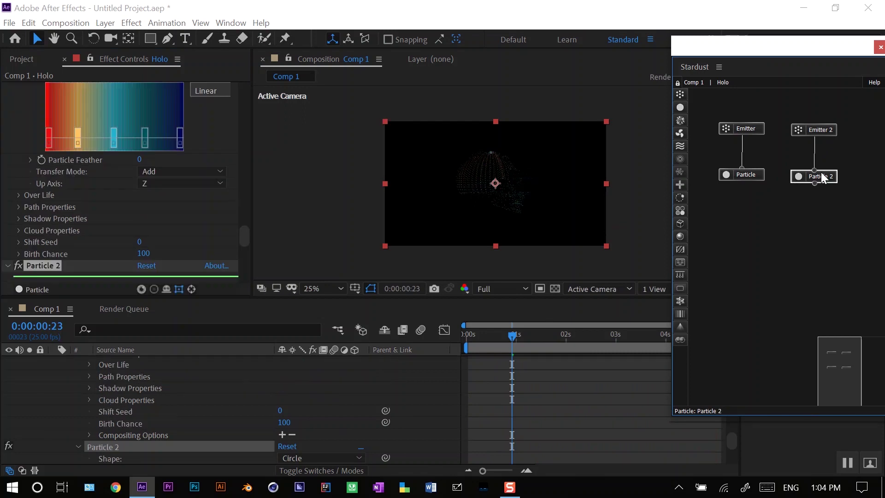
{"action": "scroll", "coordinate": [193, 199], "scroll_direction": "down", "scroll_amount": 2}
{"action": "scroll", "coordinate": [196, 198], "scroll_direction": "down", "scroll_amount": 3}
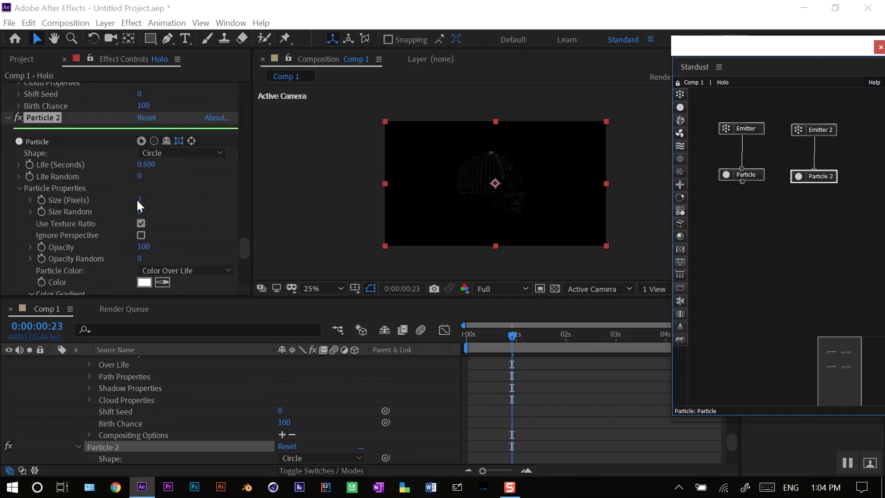
{"action": "left_click", "coordinate": [140, 201]}
{"action": "type", "text": "3"}
{"action": "key", "text": "Return"}
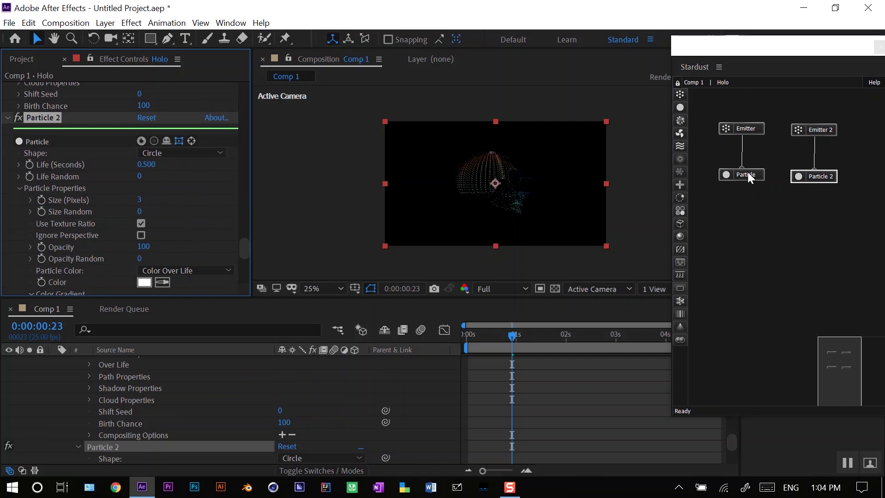
Review the first Particle's settings and play a preview of the hologram.
{"action": "left_click", "coordinate": [751, 174]}
{"action": "scroll", "coordinate": [219, 222], "scroll_direction": "down", "scroll_amount": 10}
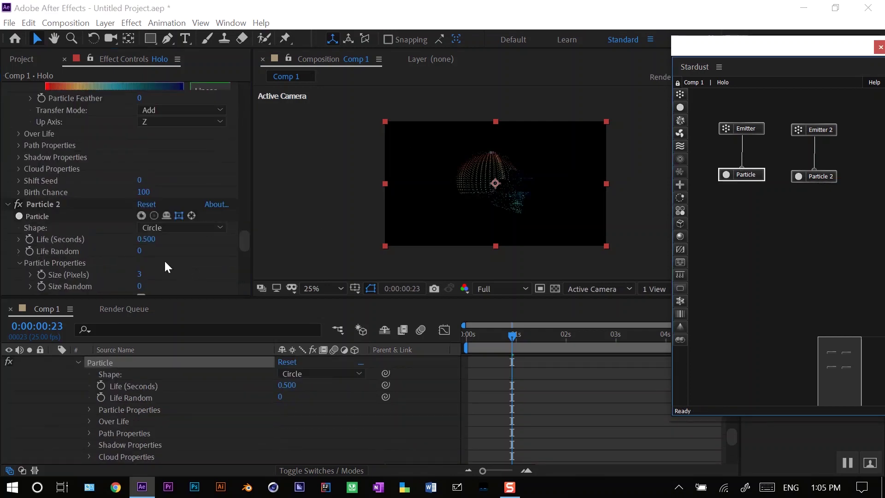
{"action": "scroll", "coordinate": [162, 260], "scroll_direction": "down", "scroll_amount": 2}
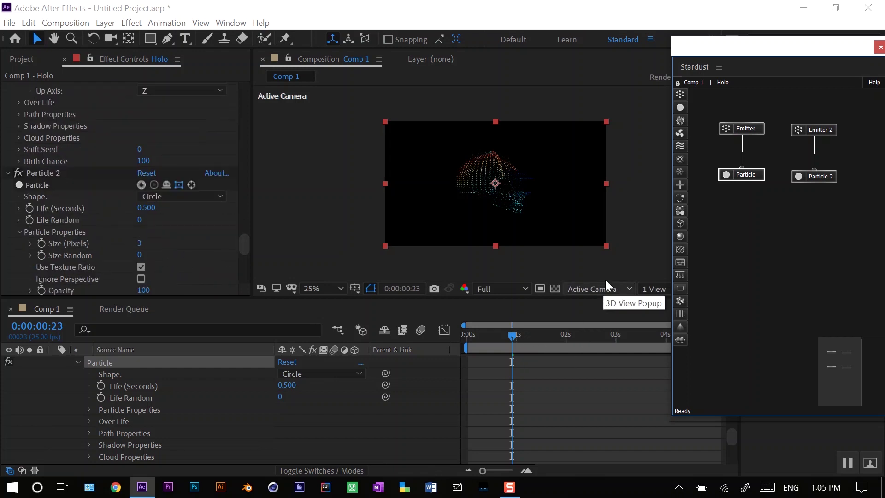
{"action": "key", "text": "space"}
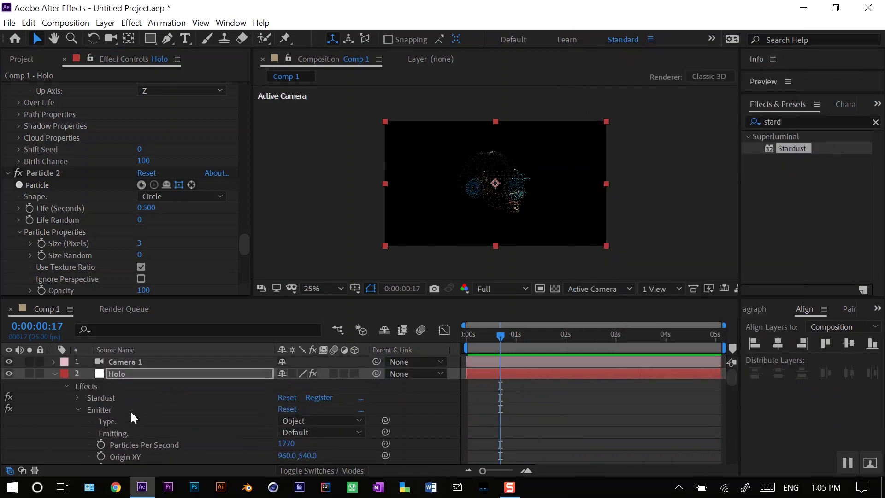
Search Effects & Presets for 'starglow' and drop Starglow onto the Holo layer.
{"action": "left_click_drag", "start_coordinate": [794, 125], "coordinate": [741, 120]}
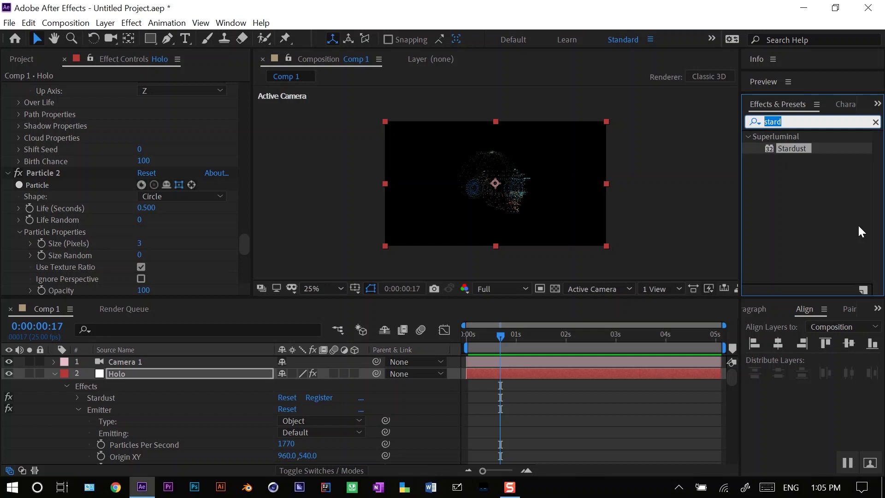
{"action": "type", "text": "star"}
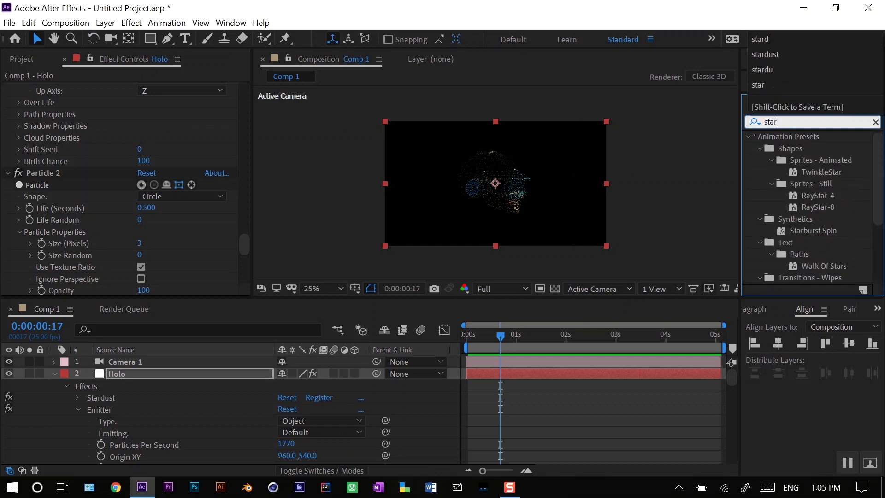
{"action": "type", "text": "glow"}
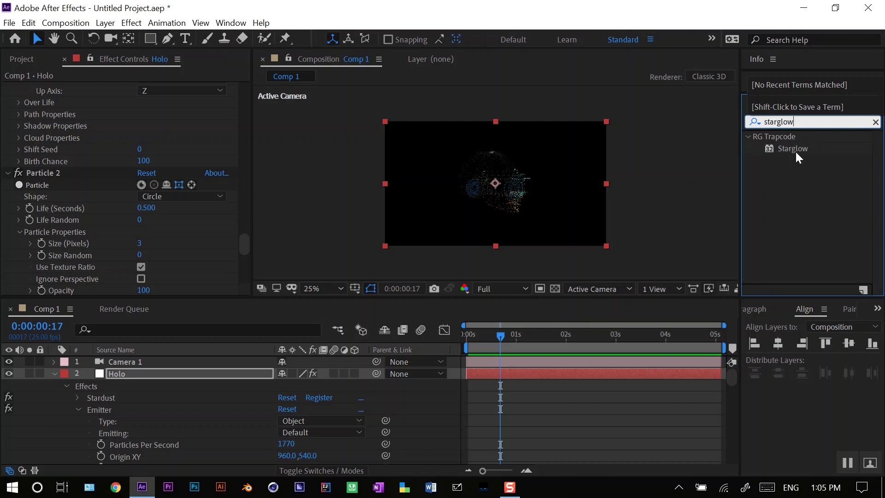
{"action": "left_click_drag", "start_coordinate": [796, 150], "coordinate": [159, 377]}
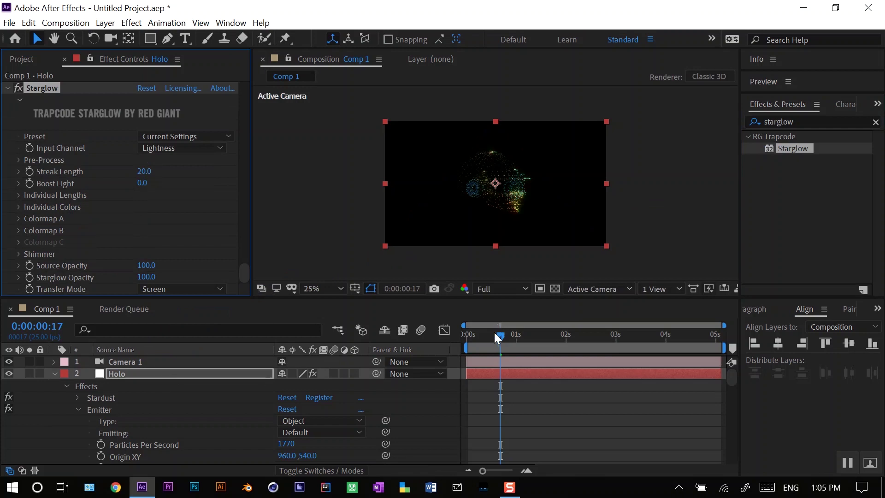
Set Starglow's Input Channel to Red, Boost Light to 3.4 and Streak Length to 24.
{"action": "mouse_move", "coordinate": [497, 337]}
{"action": "left_mouse_down"}
{"action": "mouse_move", "coordinate": [527, 336]}
{"action": "mouse_move", "coordinate": [511, 337]}
{"action": "left_mouse_up"}
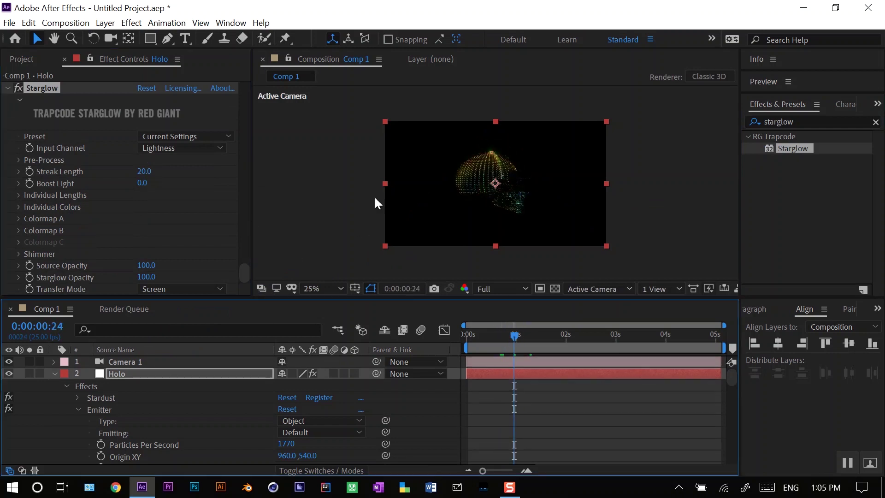
{"action": "left_click", "coordinate": [213, 149]}
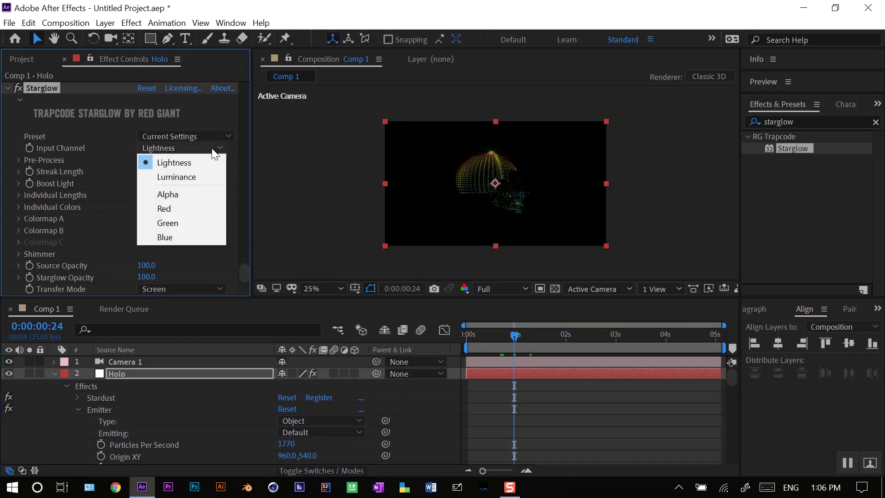
{"action": "left_click", "coordinate": [166, 209]}
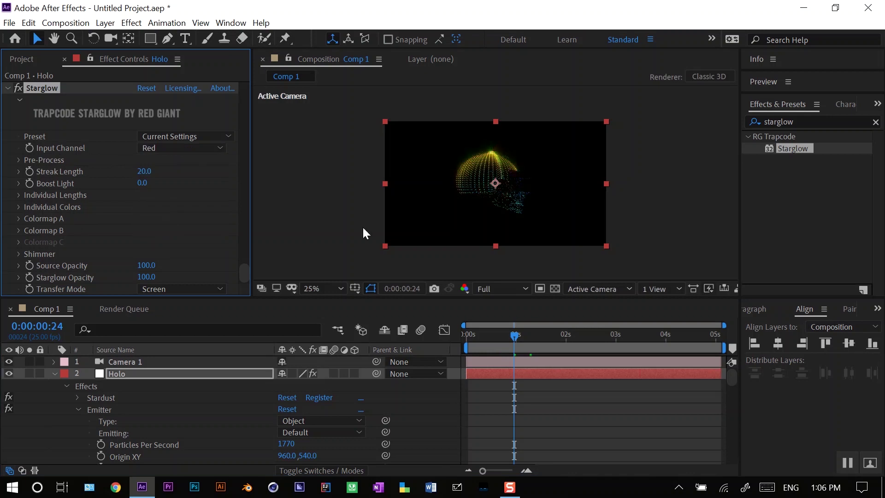
{"action": "mouse_move", "coordinate": [514, 340]}
{"action": "left_mouse_down"}
{"action": "mouse_move", "coordinate": [530, 336]}
{"action": "mouse_move", "coordinate": [512, 341]}
{"action": "left_mouse_up"}
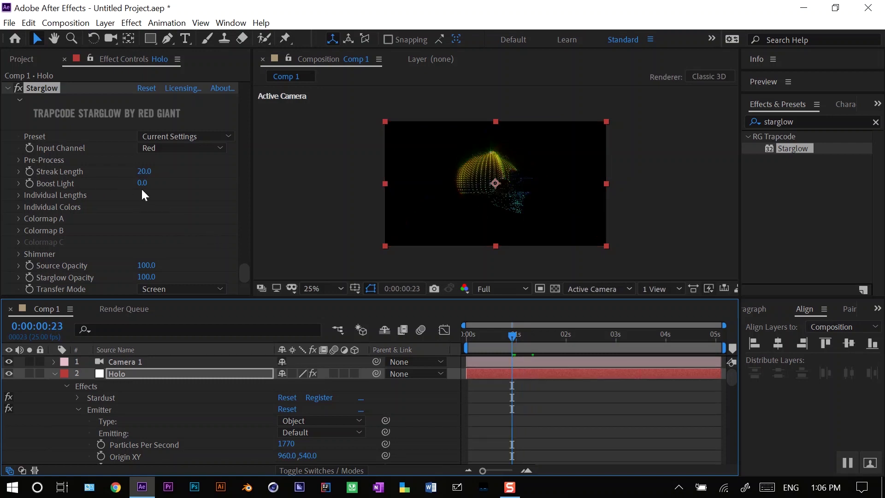
{"action": "left_click_drag", "start_coordinate": [142, 183], "coordinate": [167, 179]}
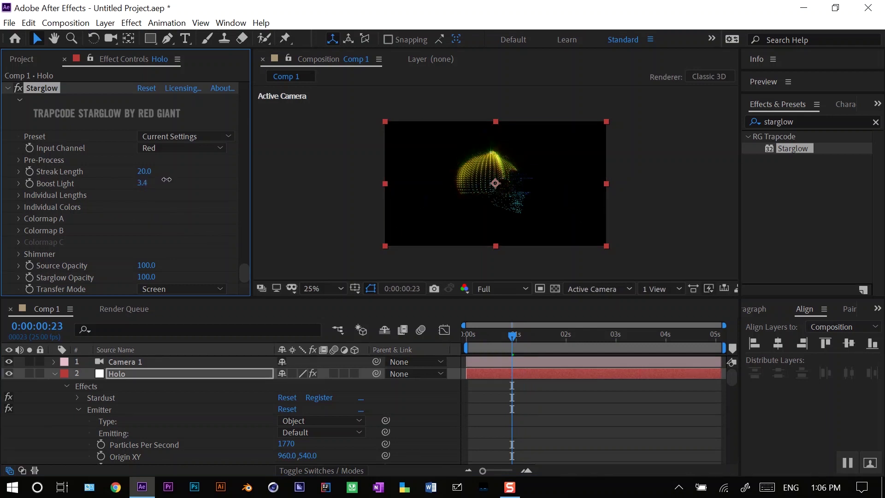
{"action": "left_click_drag", "start_coordinate": [147, 173], "coordinate": [162, 170]}
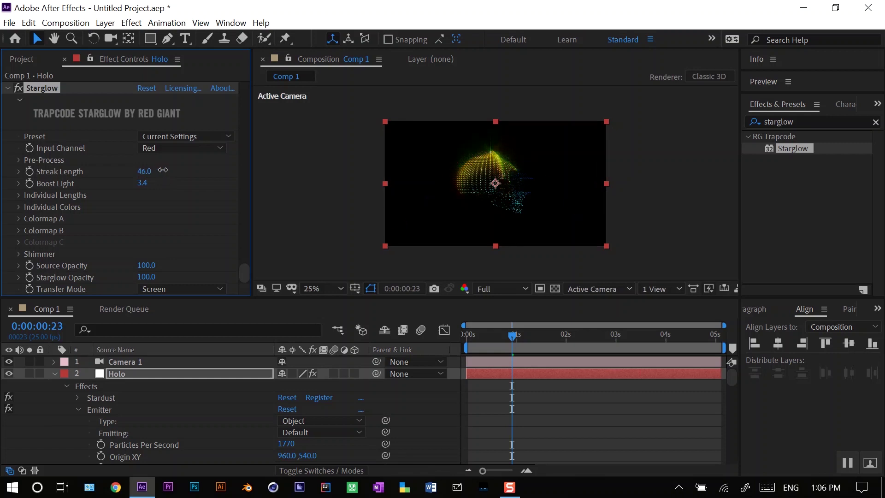
{"action": "left_click_drag", "start_coordinate": [158, 171], "coordinate": [153, 176]}
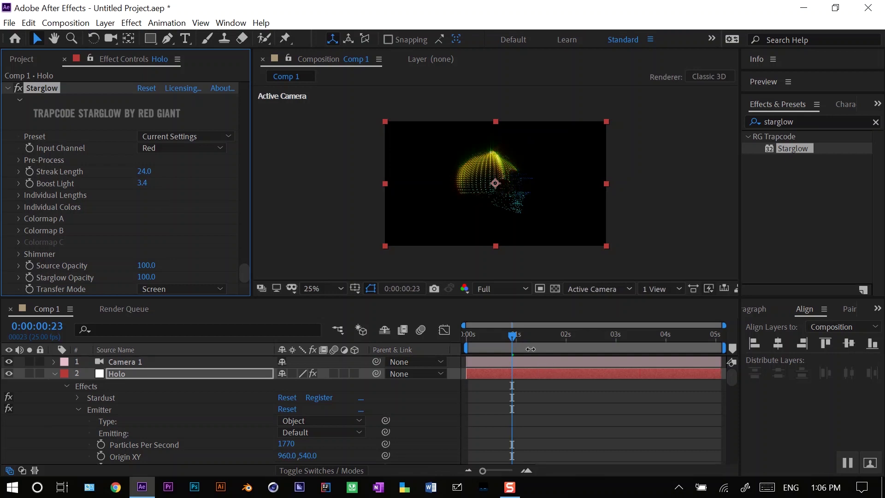
{"action": "left_click_drag", "start_coordinate": [516, 337], "coordinate": [496, 338]}
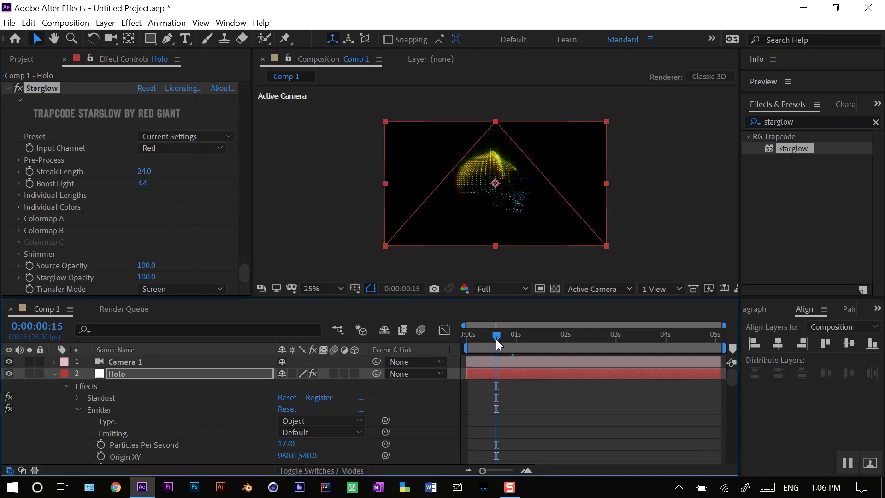
Play and stop a preview of the glowing helmet, then return to the Stardust settings.
{"action": "key", "text": "space"}
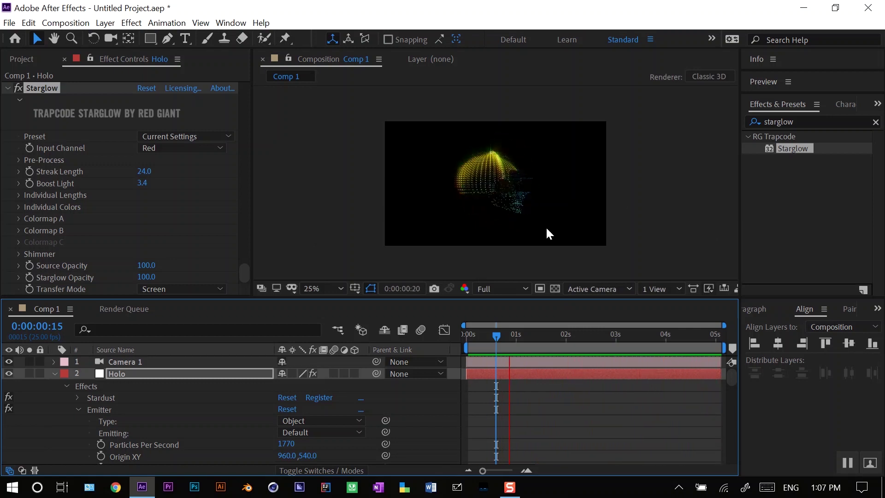
{"action": "key", "text": "space"}
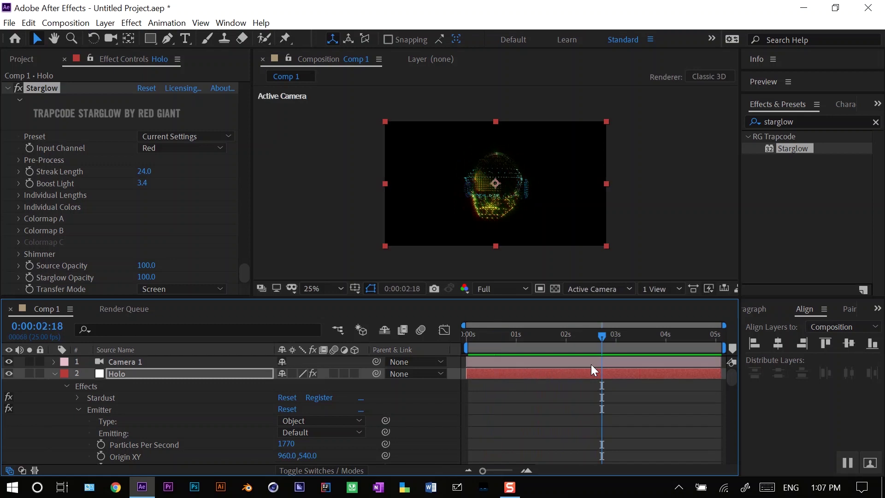
{"action": "scroll", "coordinate": [154, 179], "scroll_direction": "up", "scroll_amount": 6}
{"action": "scroll", "coordinate": [154, 179], "scroll_direction": "up", "scroll_amount": 10}
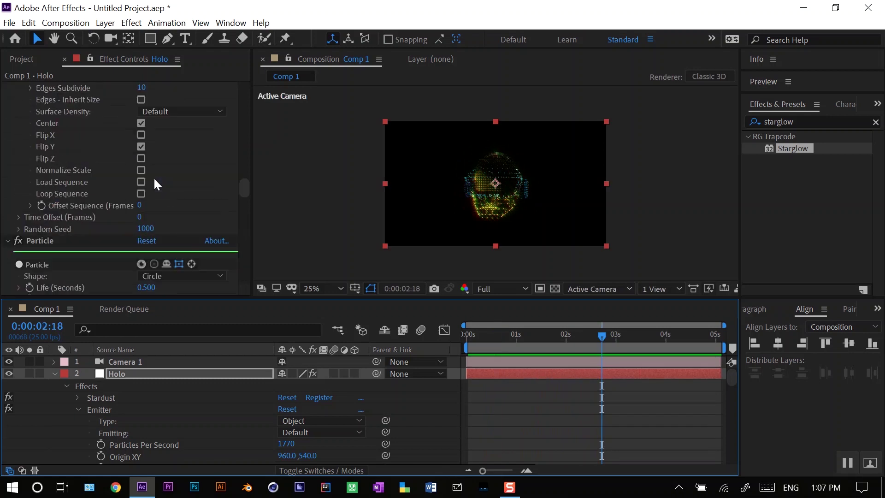
{"action": "scroll", "coordinate": [154, 177], "scroll_direction": "down", "scroll_amount": 1}
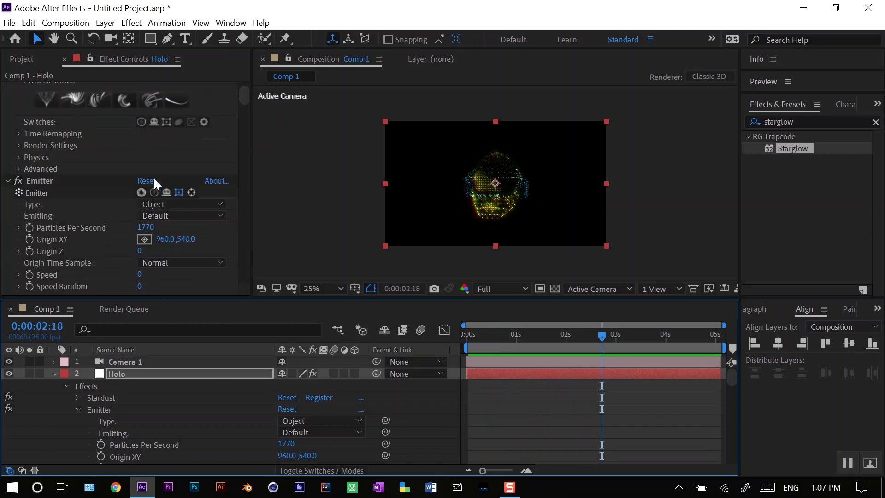
Reopen the Stardust designer and set Emitter 2's Edges Subdivide to 15.
{"action": "scroll", "coordinate": [154, 177], "scroll_direction": "up", "scroll_amount": 1}
{"action": "left_click", "coordinate": [198, 100]}
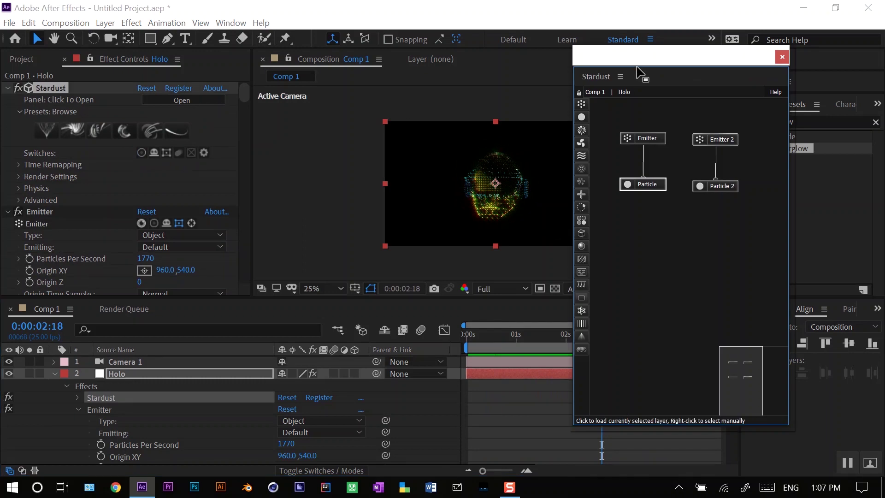
{"action": "left_click_drag", "start_coordinate": [665, 60], "coordinate": [743, 53]}
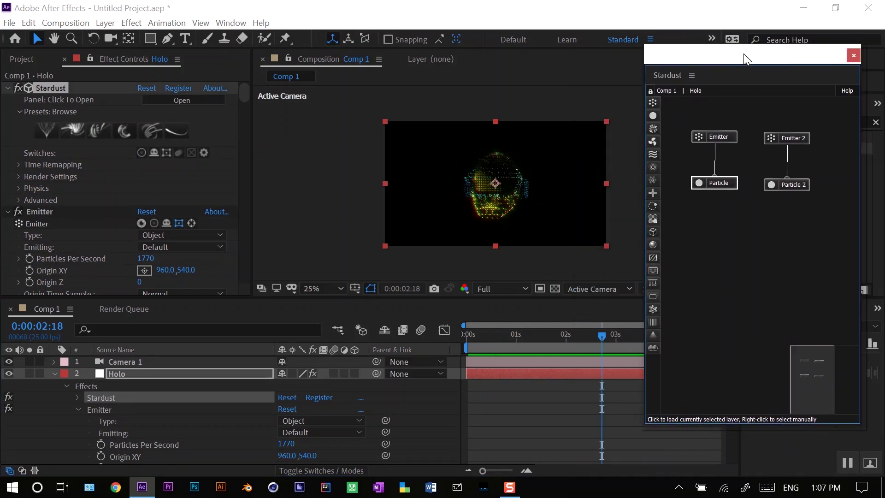
{"action": "left_click", "coordinate": [800, 138]}
{"action": "scroll", "coordinate": [99, 188], "scroll_direction": "down", "scroll_amount": 10}
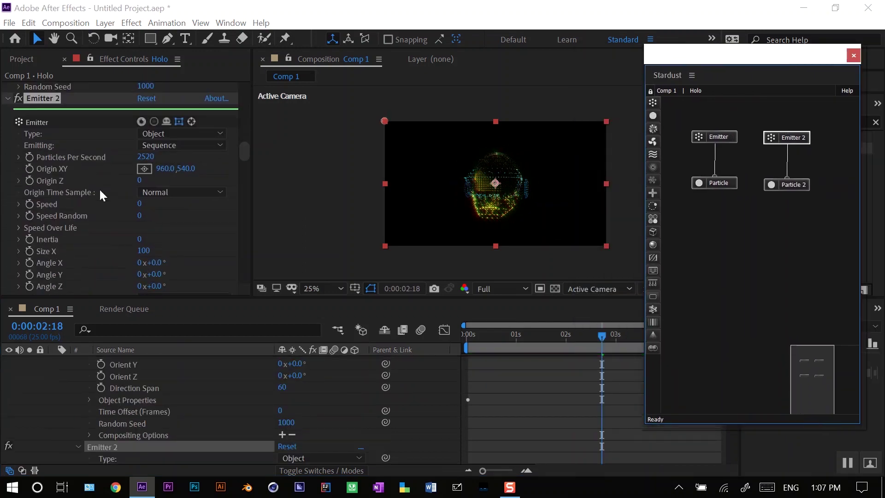
{"action": "scroll", "coordinate": [99, 188], "scroll_direction": "down", "scroll_amount": 3}
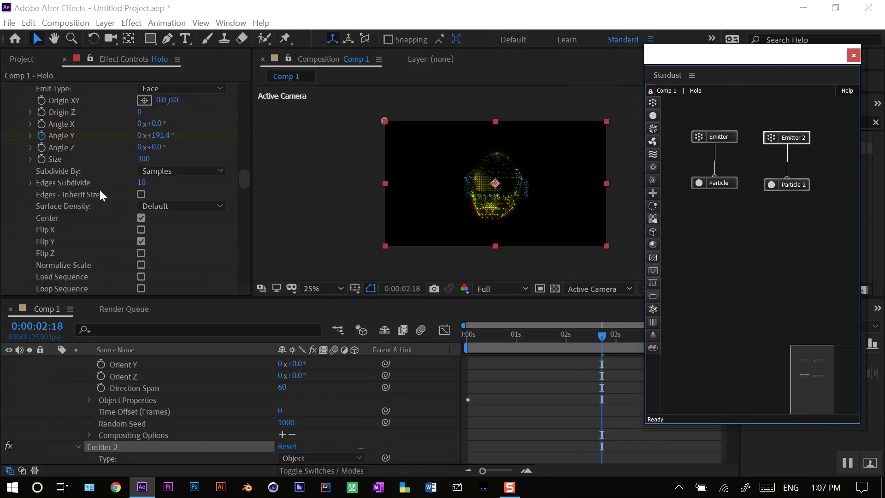
{"action": "left_click", "coordinate": [142, 184]}
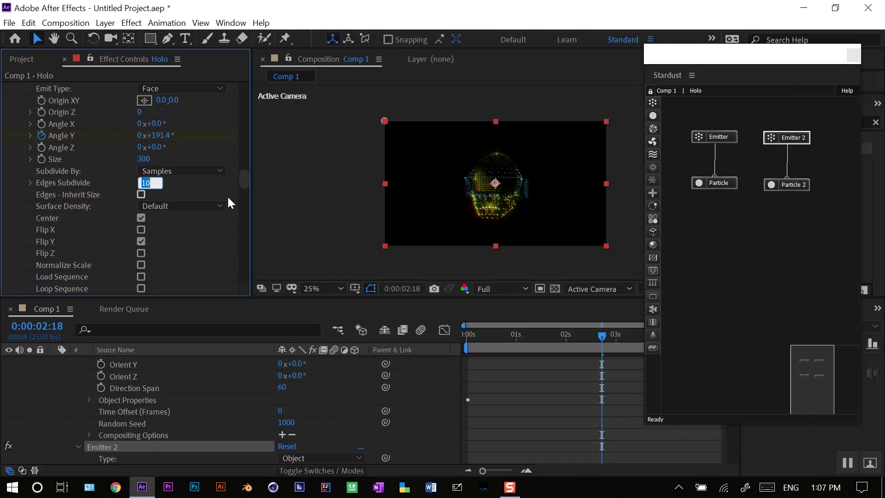
{"action": "type", "text": "15"}
{"action": "key", "text": "Return"}
Rewind to frame 9 near the start and begin previewing the animation.
{"action": "left_click_drag", "start_coordinate": [721, 53], "coordinate": [747, 52]}
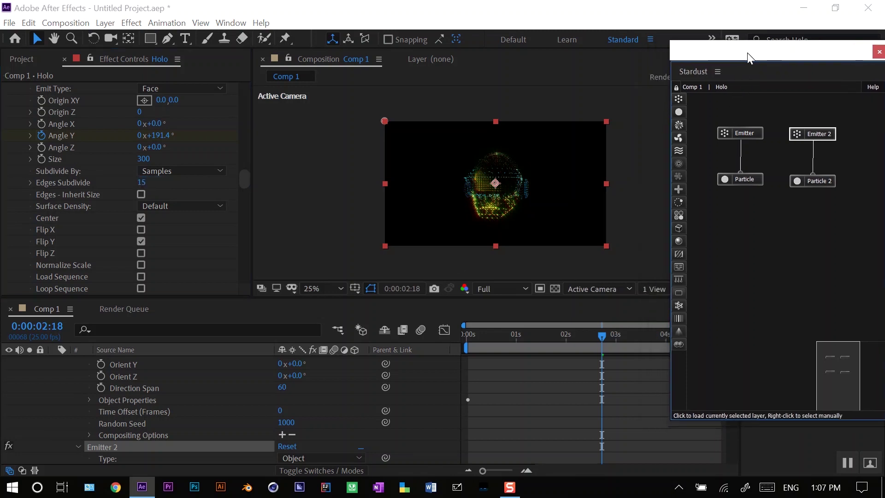
{"action": "left_click_drag", "start_coordinate": [601, 337], "coordinate": [483, 350]}
{"action": "left_click_drag", "start_coordinate": [747, 49], "coordinate": [770, 44]}
{"action": "key", "text": "space"}
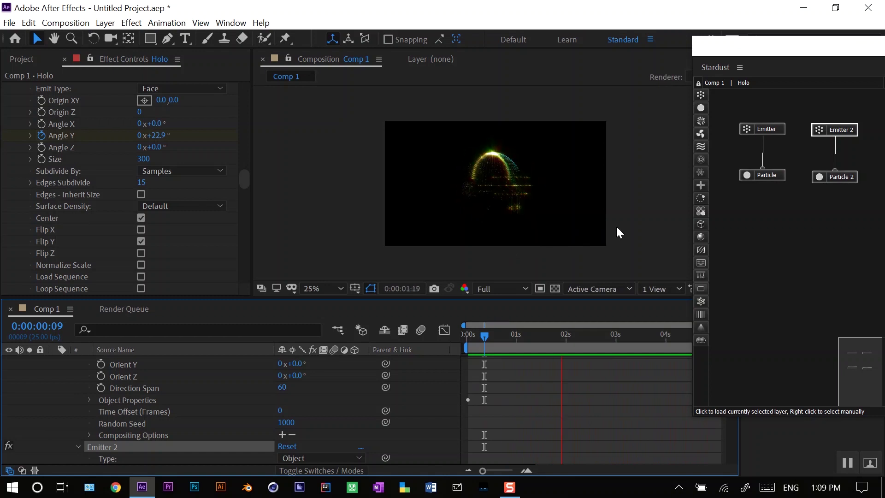
Change the first Particle node's Size (Pixels) to 3 to match Particle 2.
{"action": "left_click", "coordinate": [773, 178]}
{"action": "scroll", "coordinate": [193, 194], "scroll_direction": "down", "scroll_amount": 2}
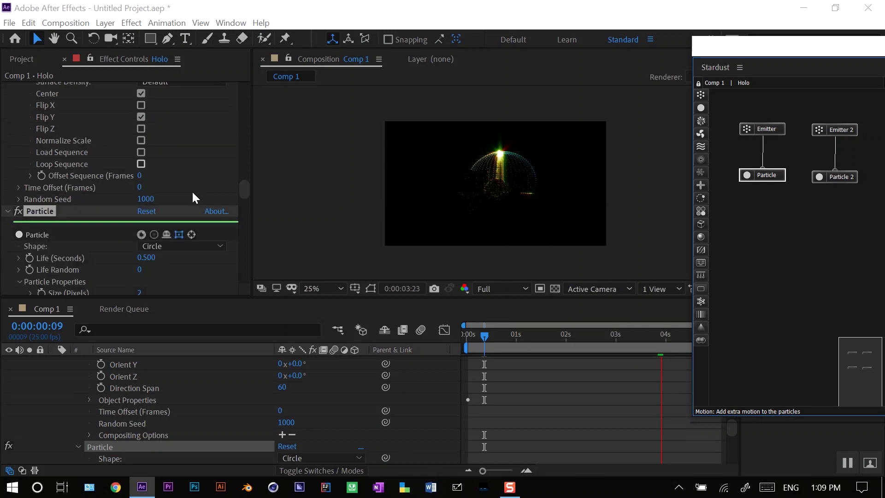
{"action": "scroll", "coordinate": [193, 193], "scroll_direction": "down", "scroll_amount": 2}
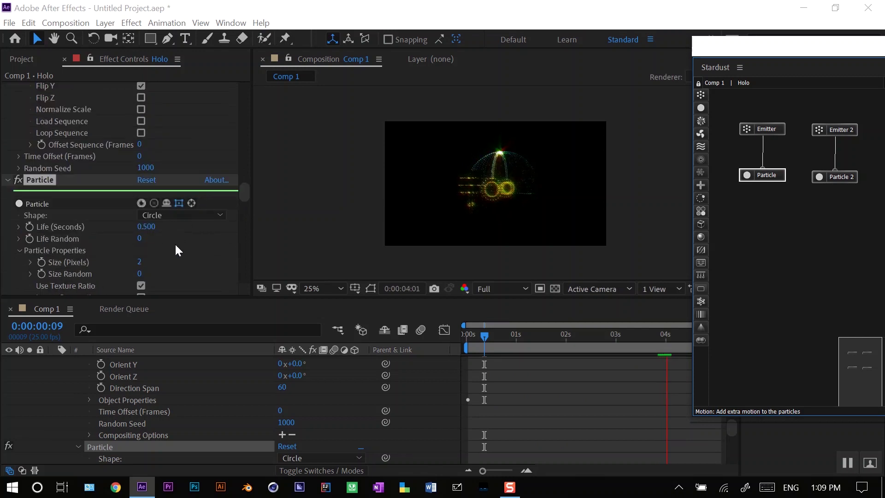
{"action": "scroll", "coordinate": [175, 242], "scroll_direction": "down", "scroll_amount": 8}
{"action": "scroll", "coordinate": [187, 220], "scroll_direction": "down", "scroll_amount": 4}
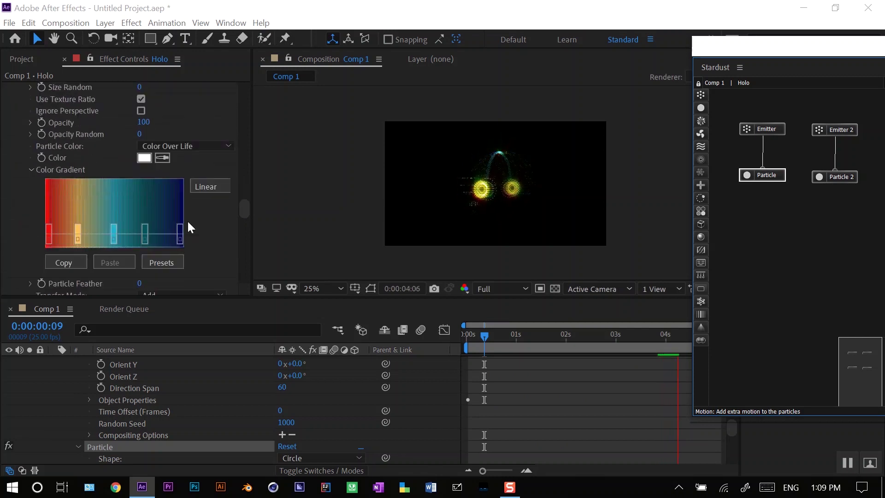
{"action": "scroll", "coordinate": [187, 220], "scroll_direction": "up", "scroll_amount": 2}
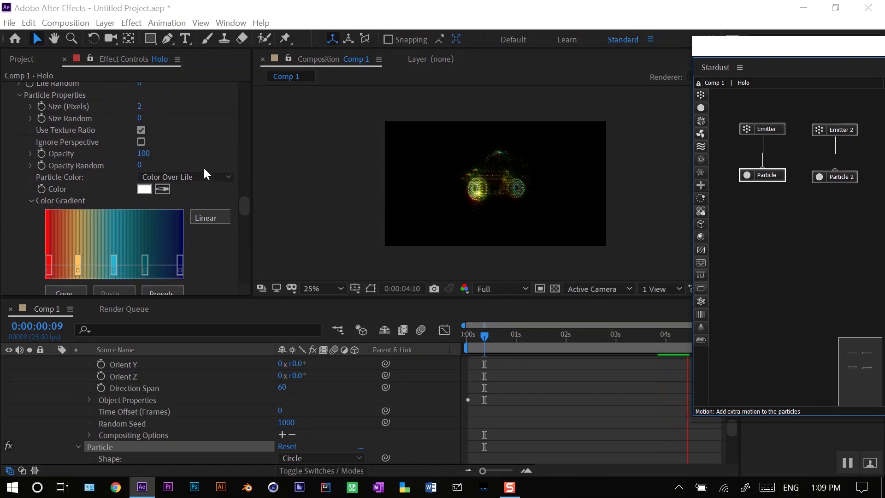
{"action": "scroll", "coordinate": [198, 164], "scroll_direction": "up", "scroll_amount": 4}
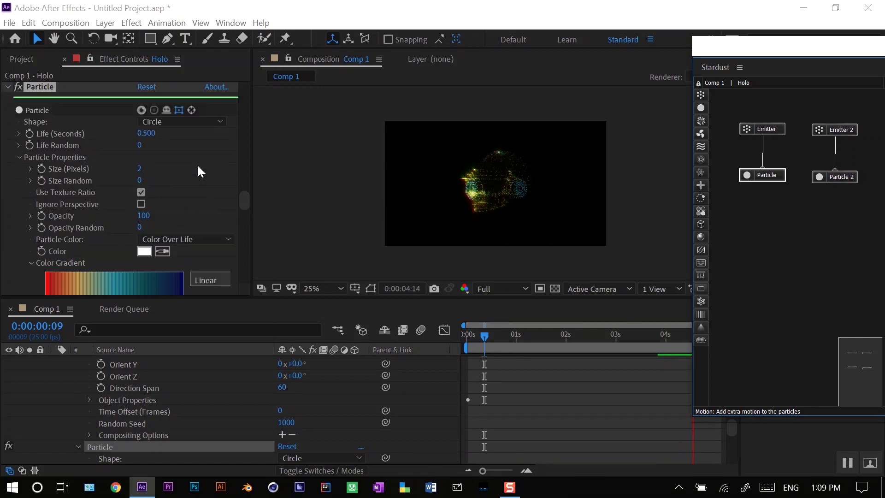
{"action": "left_click", "coordinate": [140, 169]}
{"action": "type", "text": "3"}
{"action": "key", "text": "Return"}
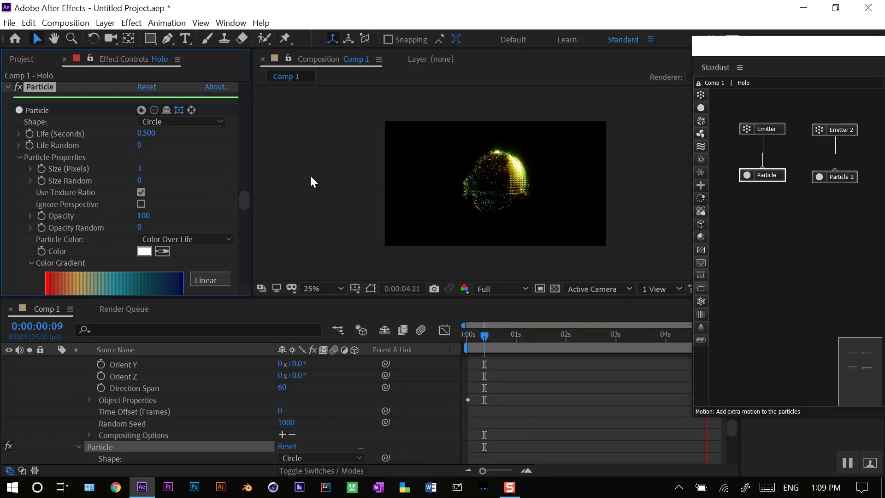